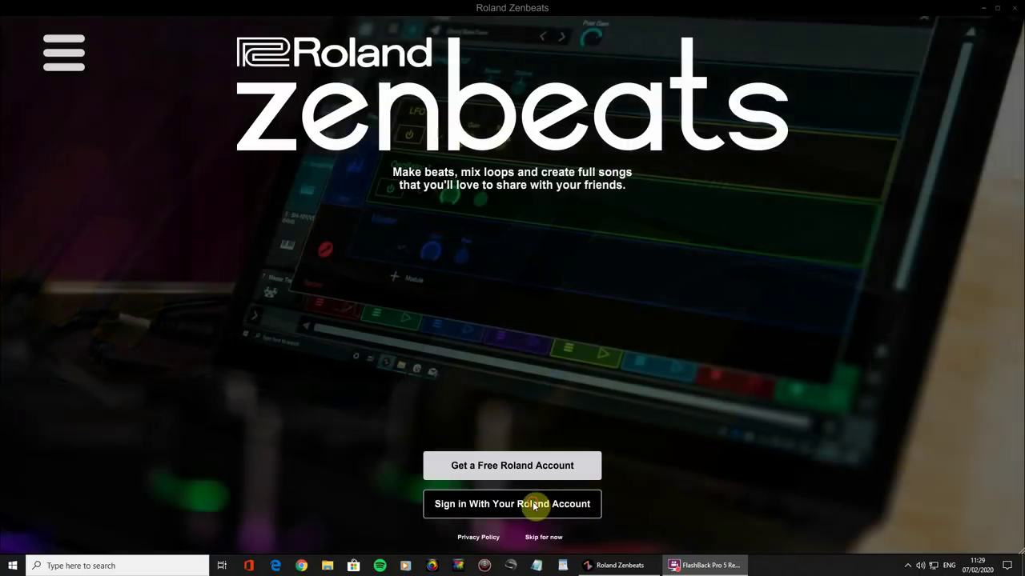
Step: Start signing in with an existing Roland account
click(532, 501)
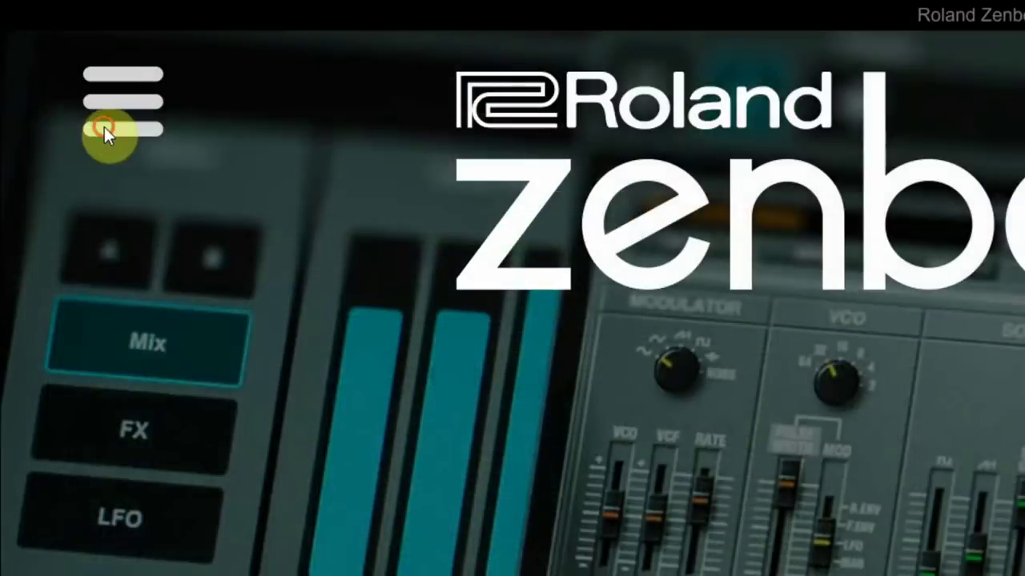
Step: Open the application settings and examine the audio and MIDI input options
click(103, 128)
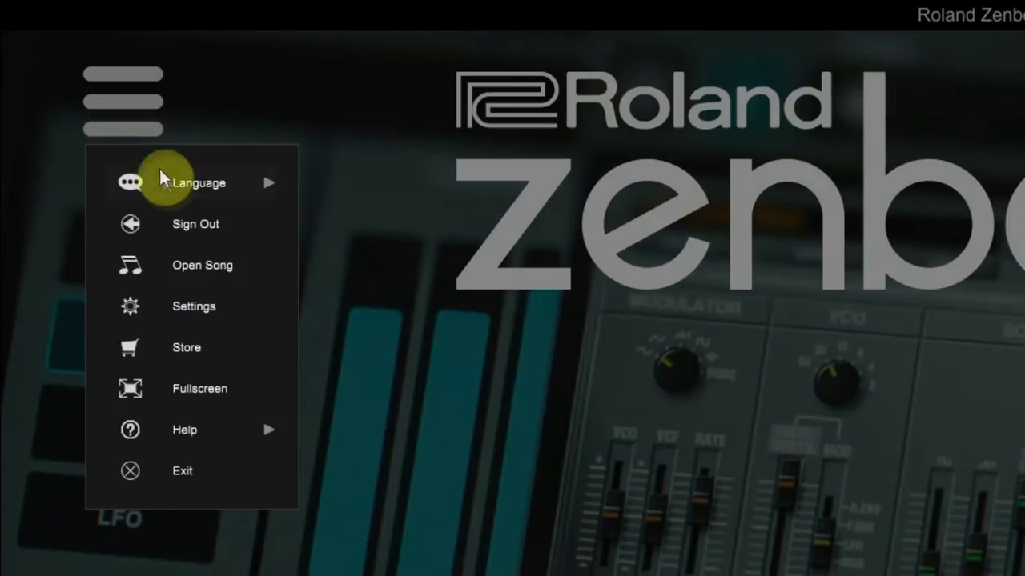
mouse_move(157, 181)
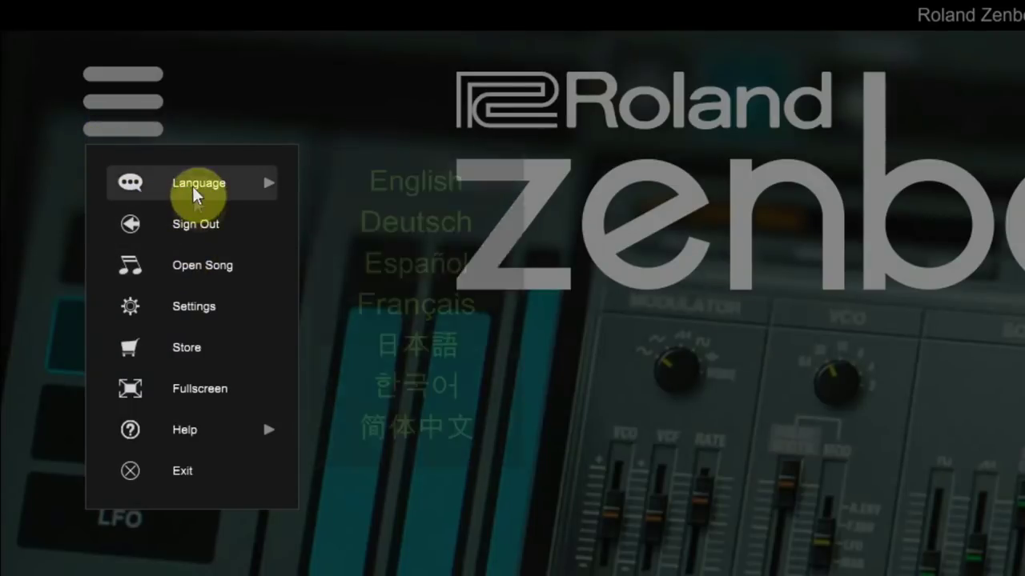
click(200, 305)
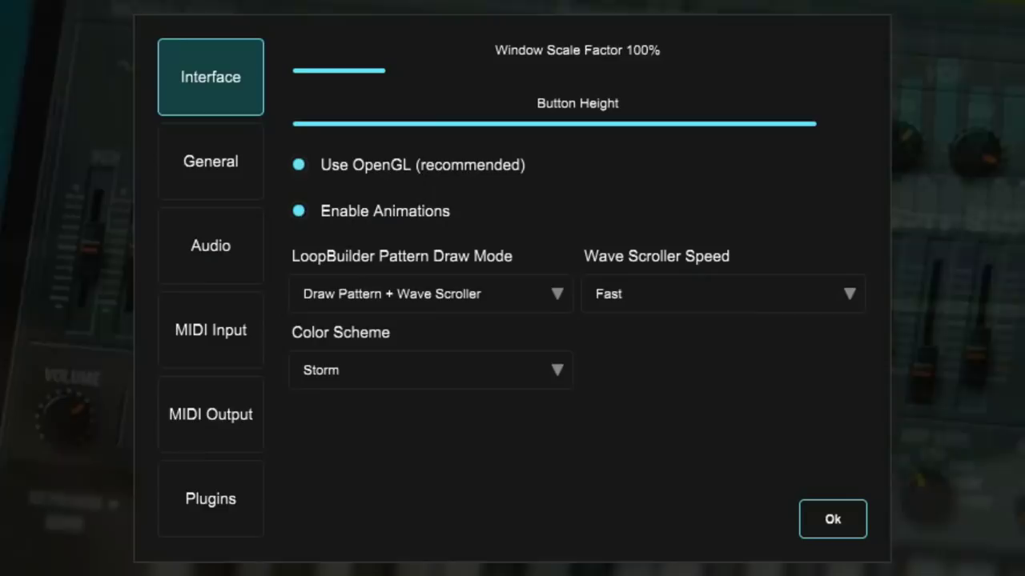
click(219, 246)
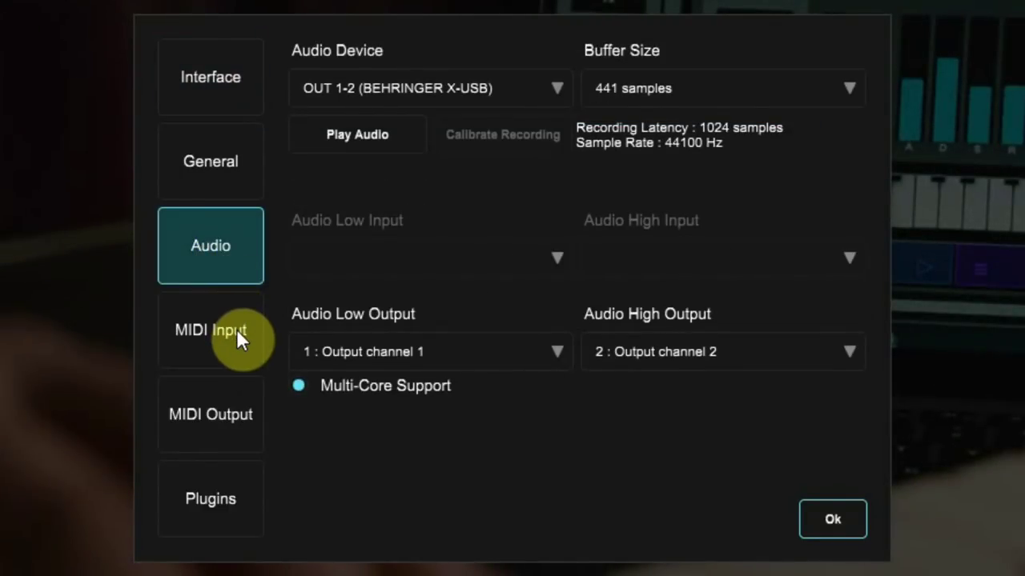
click(236, 329)
click(242, 250)
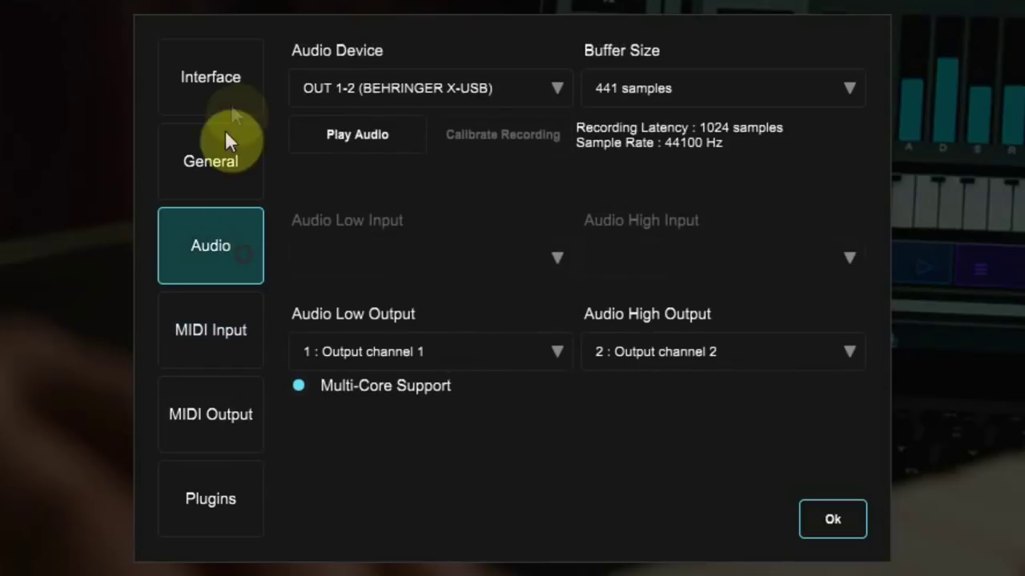
Step: Set the window scale factor to 75% in the interface settings and accept the settings
click(223, 80)
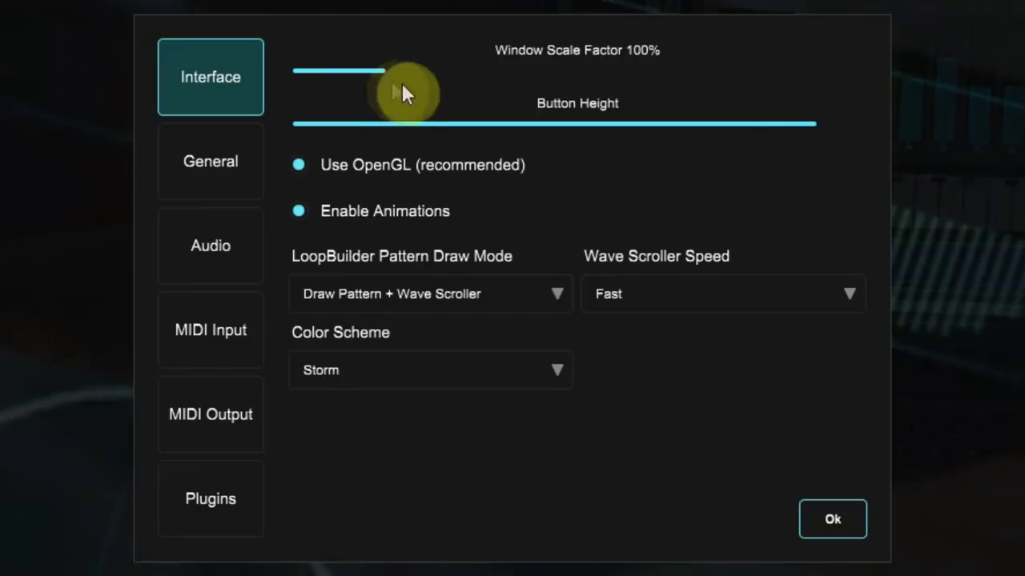
drag(384, 69, 257, 74)
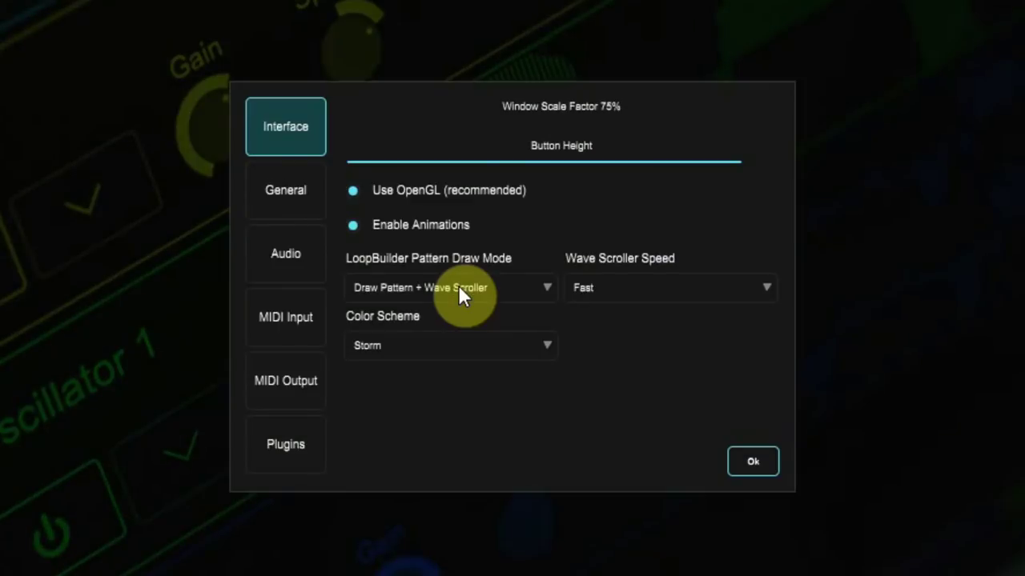
click(752, 462)
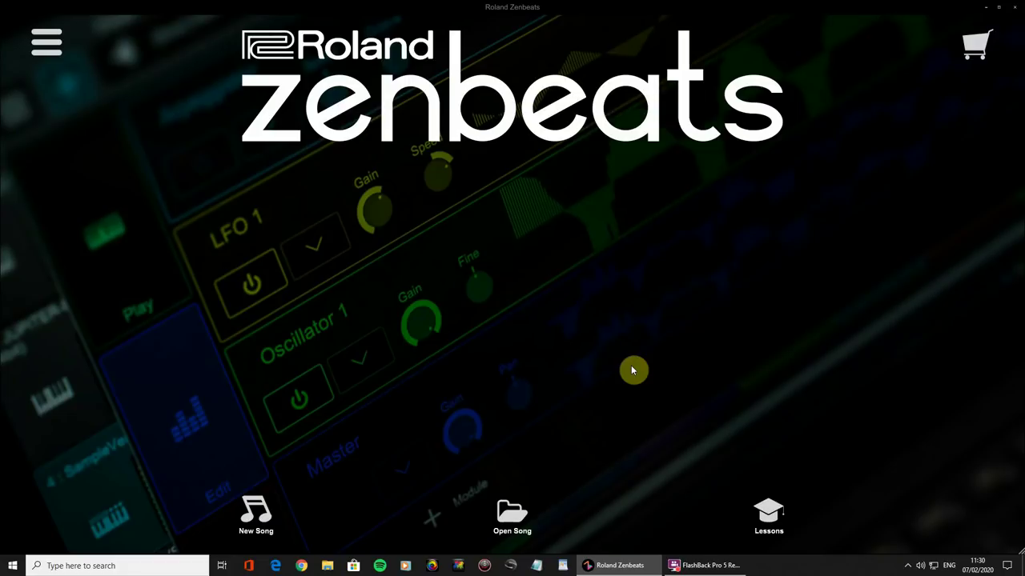
Step: Open the content store and review the account's own unlocks and loop packs
click(968, 46)
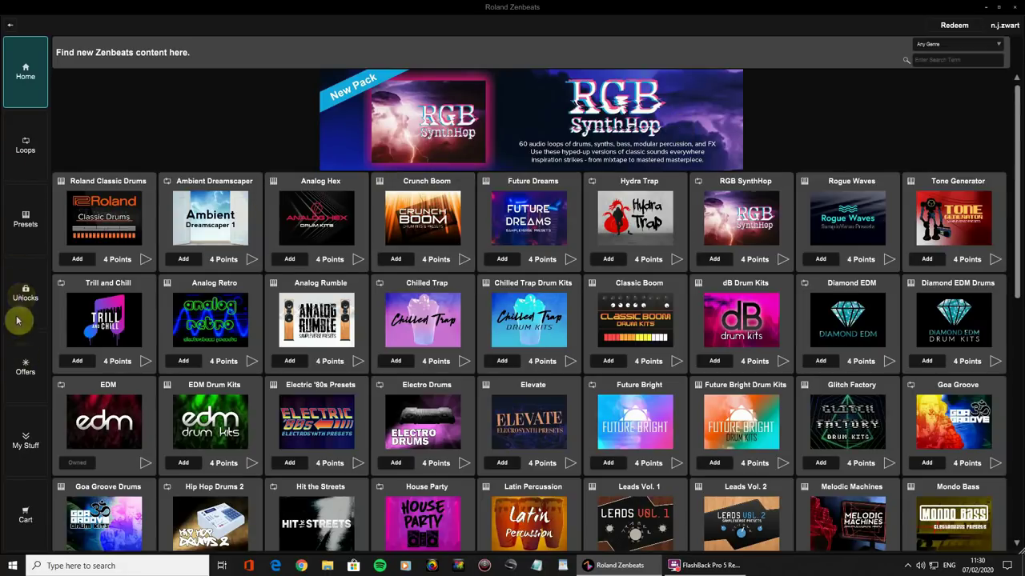
click(25, 445)
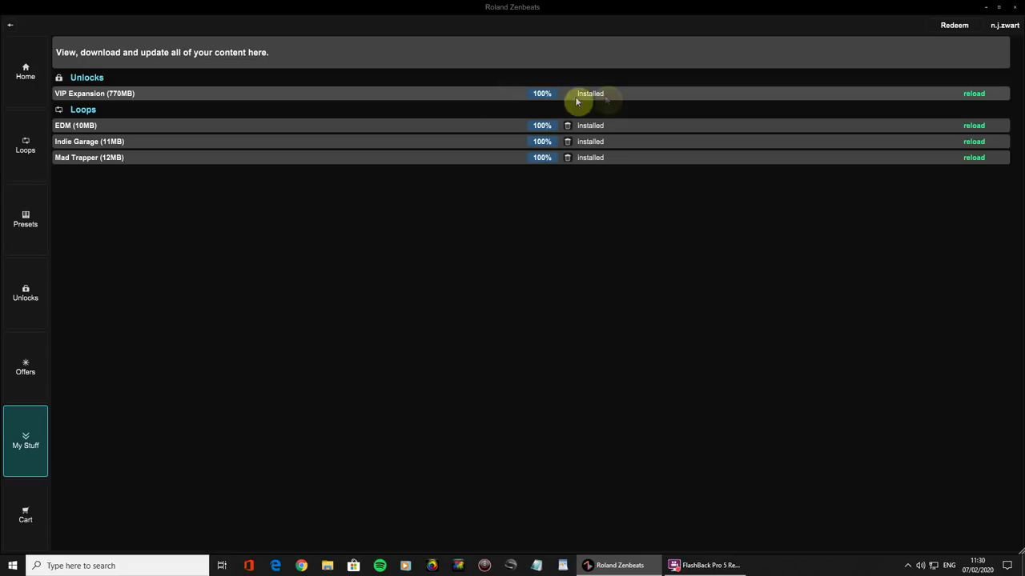
click(960, 98)
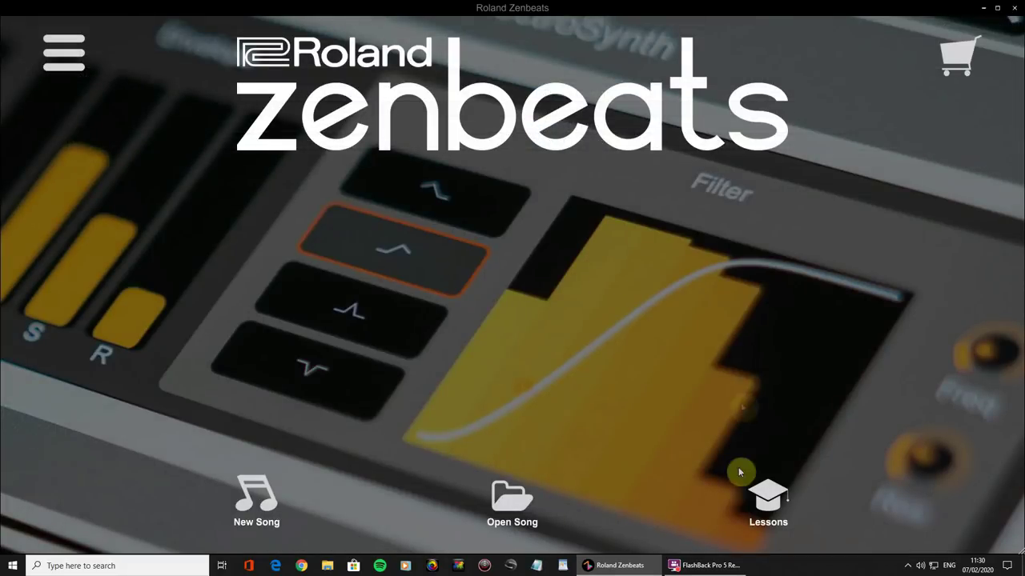
Step: View the lessons and the saved songs on the device, selecting the Simulator song
click(767, 498)
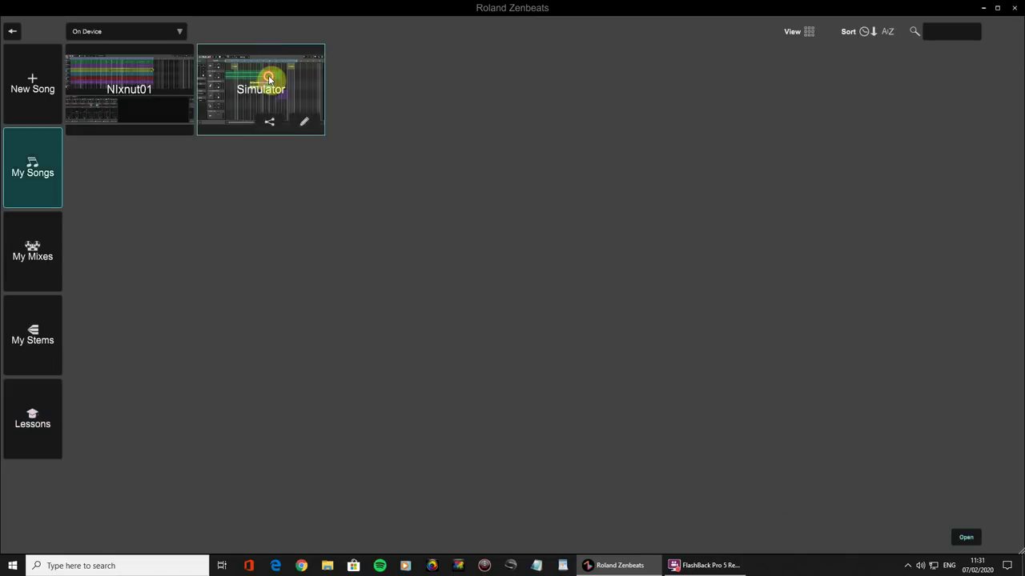
click(268, 76)
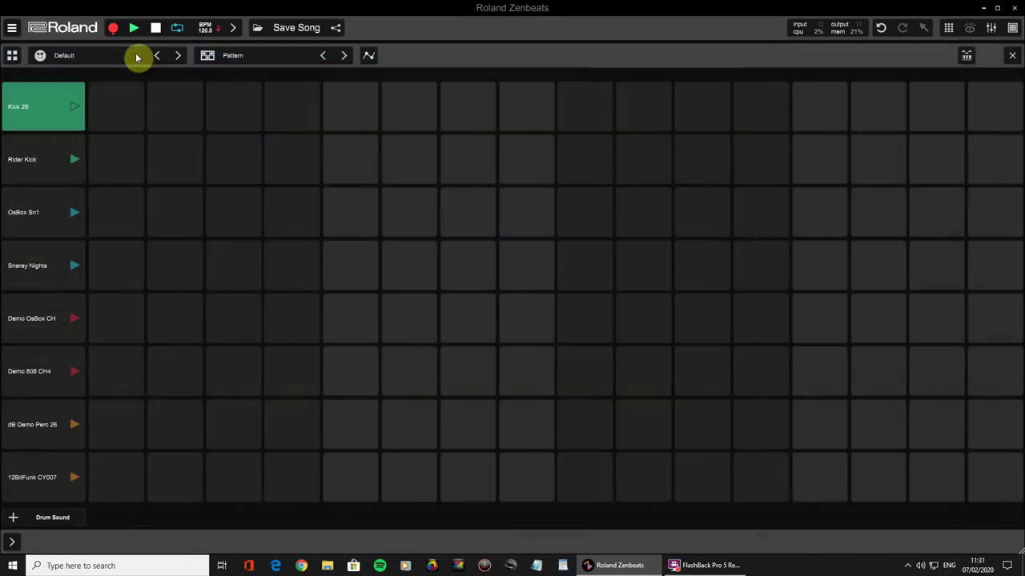
Step: Look through the available drum kits and drum pattern presets, keeping the Default kit and the empty pattern
click(128, 57)
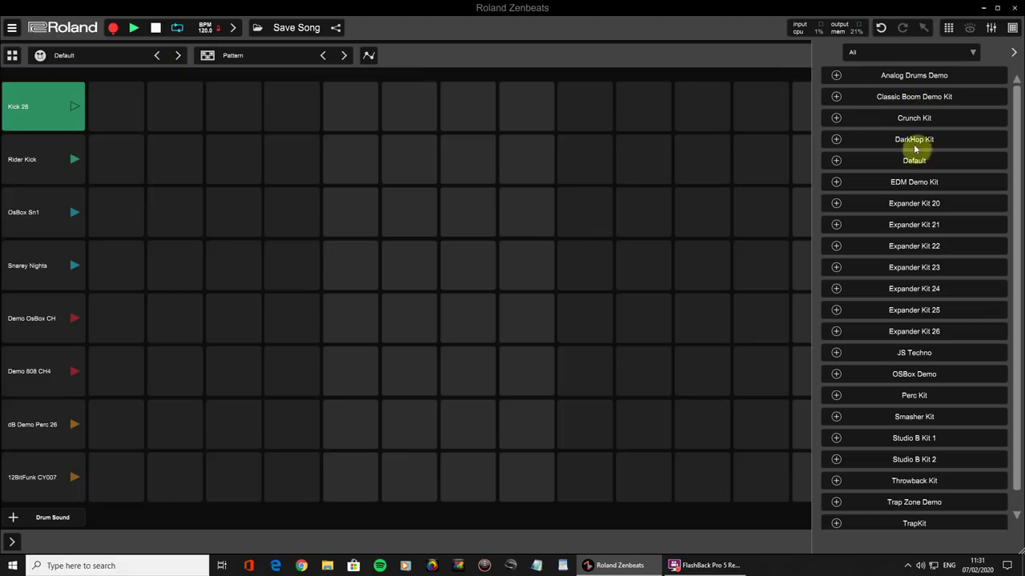
click(115, 119)
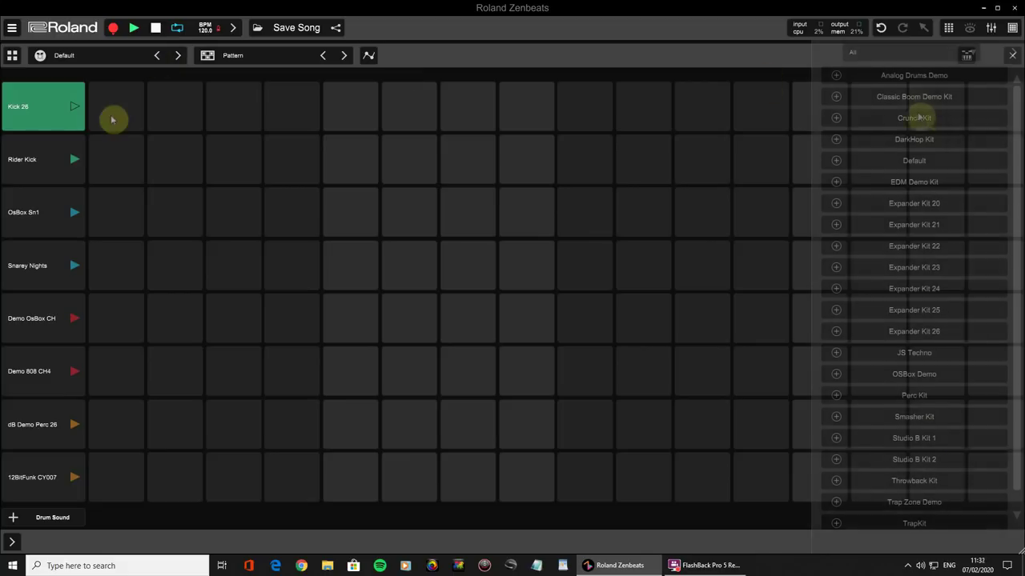
click(292, 56)
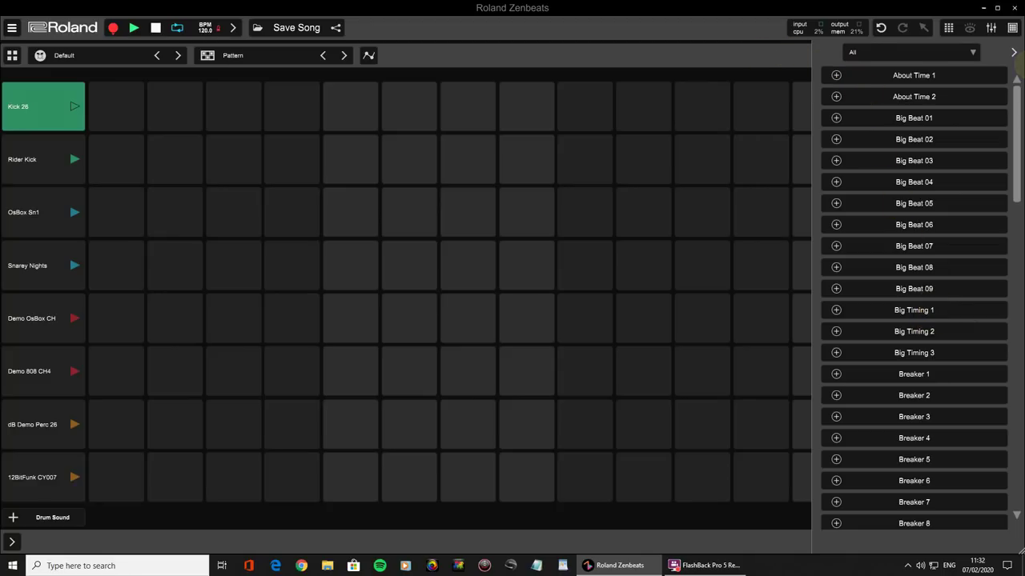
click(1015, 53)
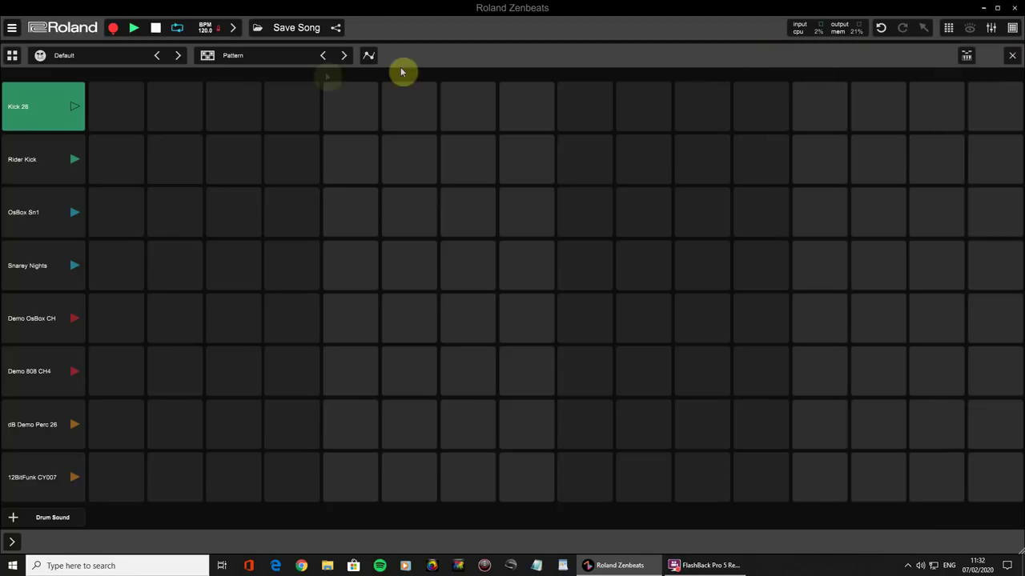
Step: Program Kick 26 on steps 1, 5, 9 and 13, and fill all 16 steps of Demo 808 CH4 during playback
drag(132, 106, 226, 107)
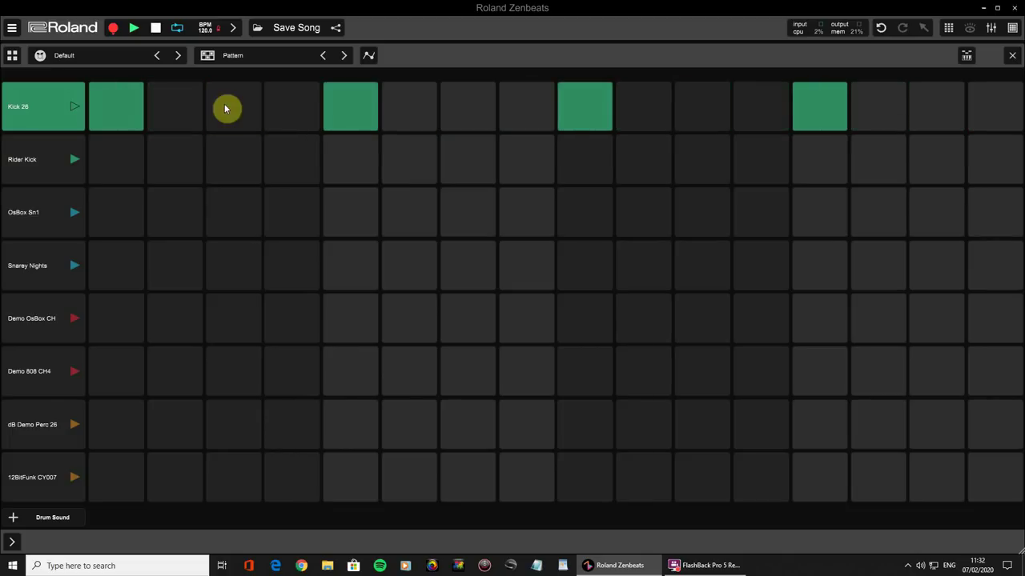
click(134, 28)
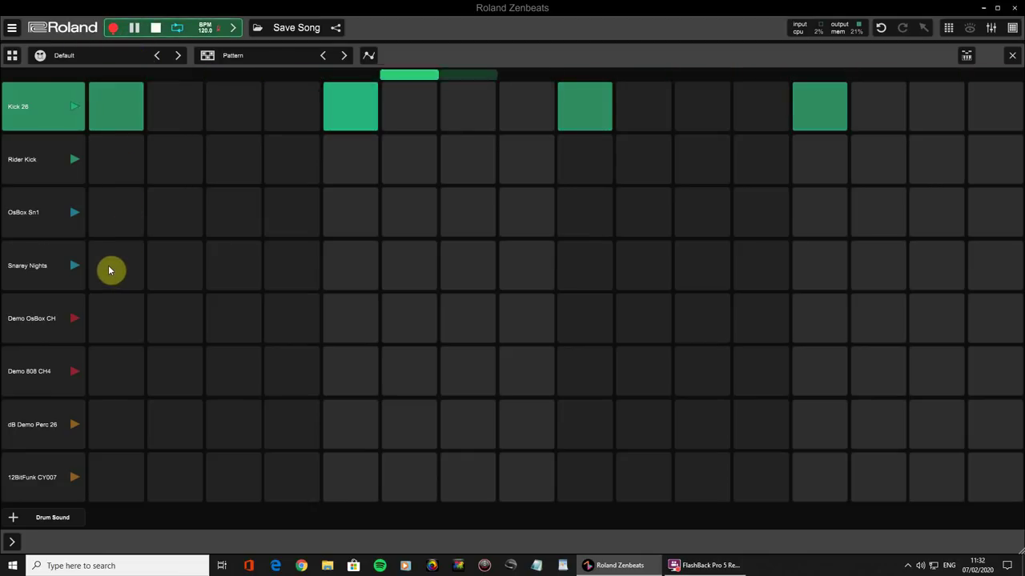
drag(120, 373, 302, 370)
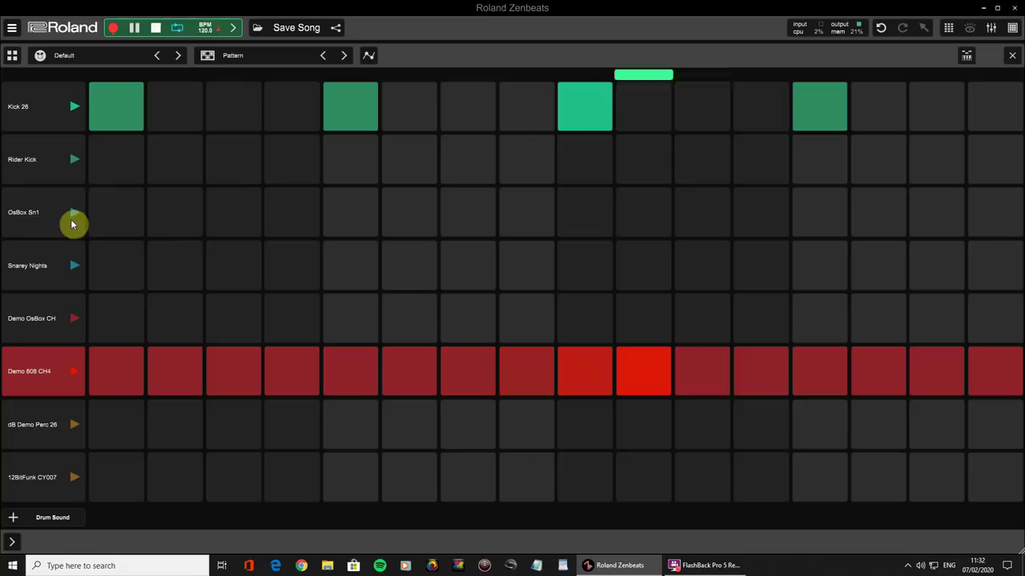
Step: Place the OsBox Sn1 snare on steps 5 and 13 only, stop playback and leave the drum pattern editor
click(73, 214)
click(121, 215)
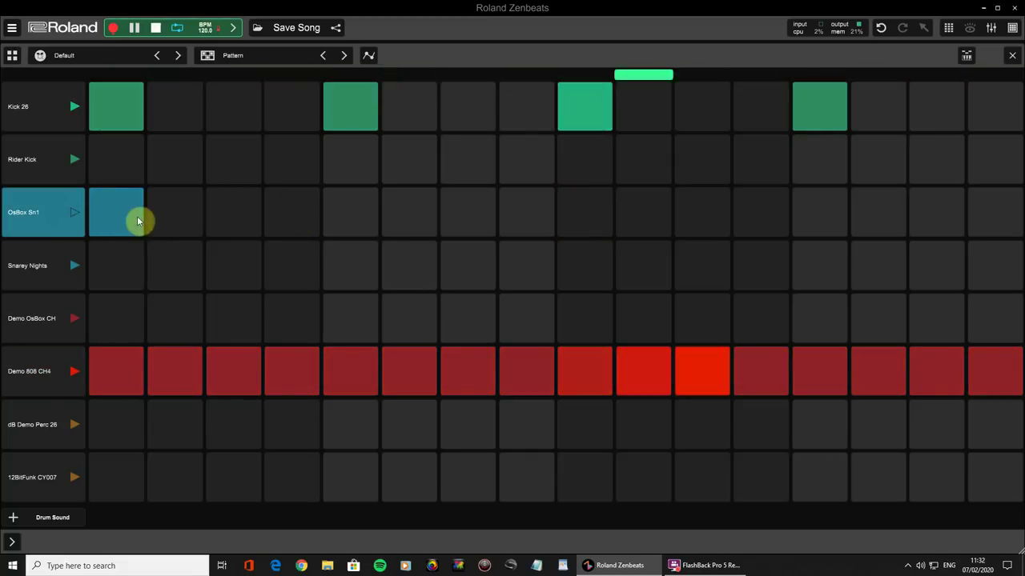
click(132, 220)
drag(353, 219, 404, 223)
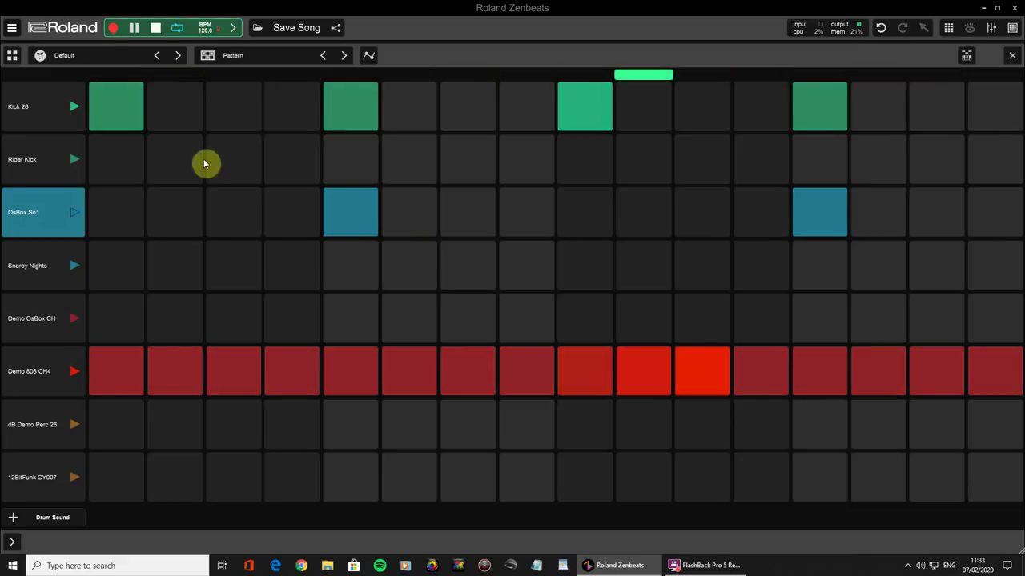
click(155, 27)
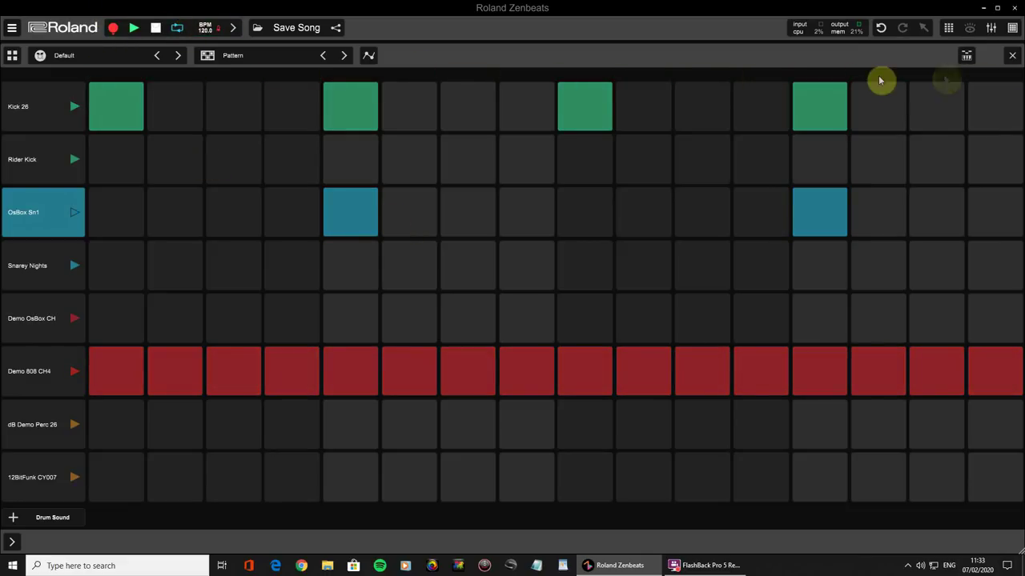
click(1011, 56)
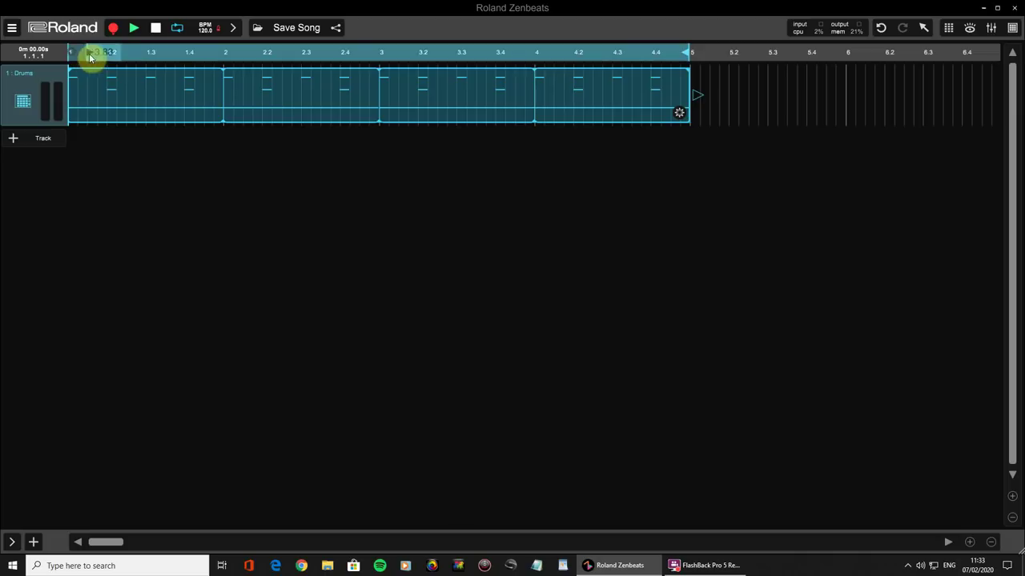
Step: Move the playhead to bar 5 and add an instrument track using the ElectroBass plugin
click(695, 53)
click(12, 141)
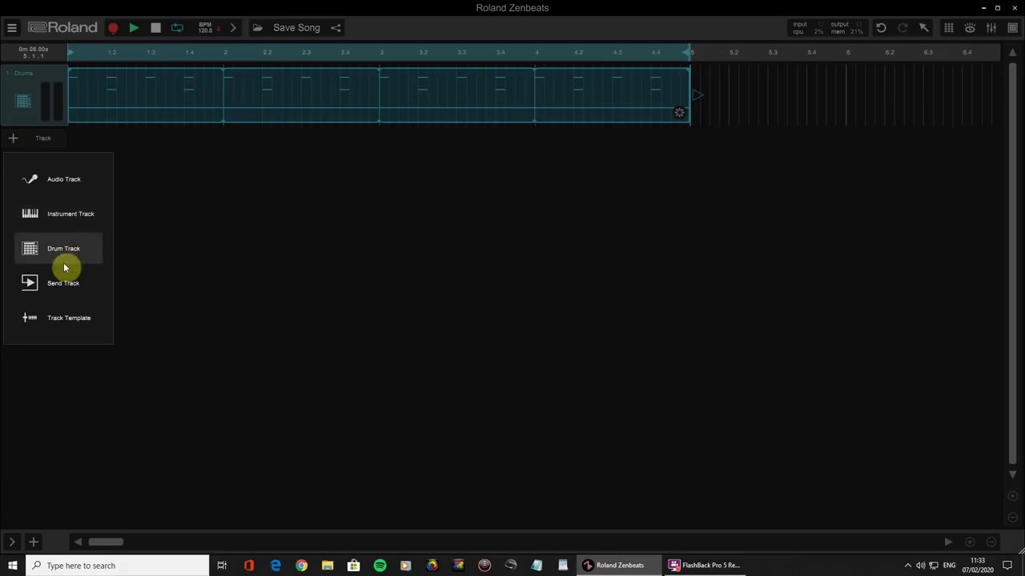
click(69, 216)
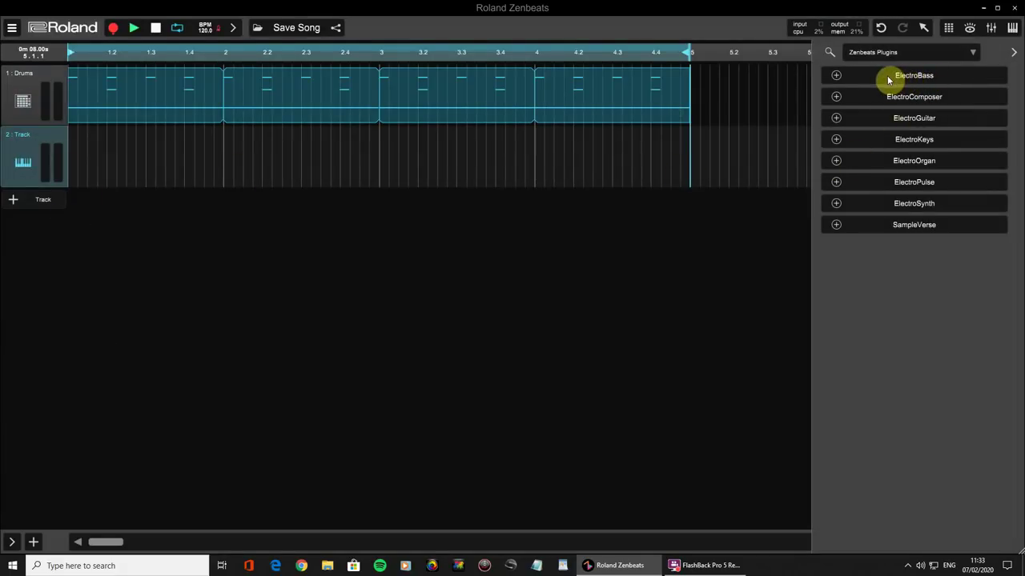
click(837, 77)
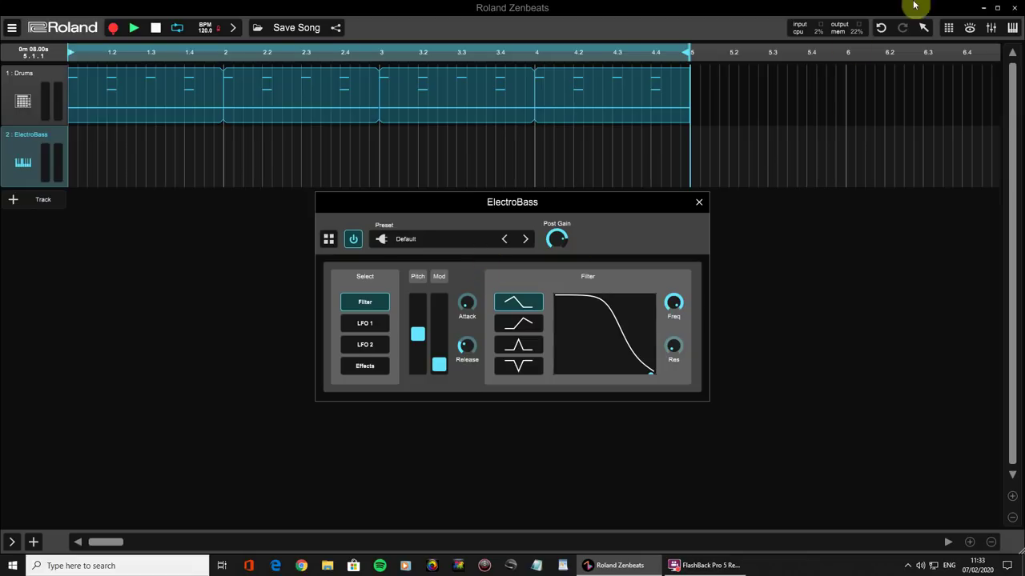
Step: Show the on-screen keyboard, audition ElectroBass with several notes around C3 to E3, and close the plugin window
click(1012, 29)
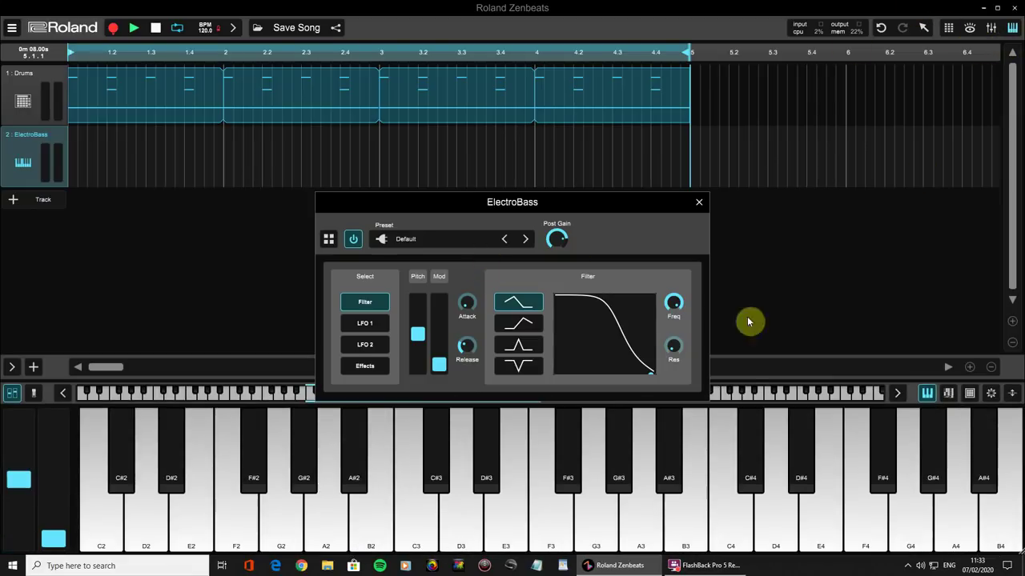
click(417, 532)
click(505, 536)
click(461, 538)
click(414, 538)
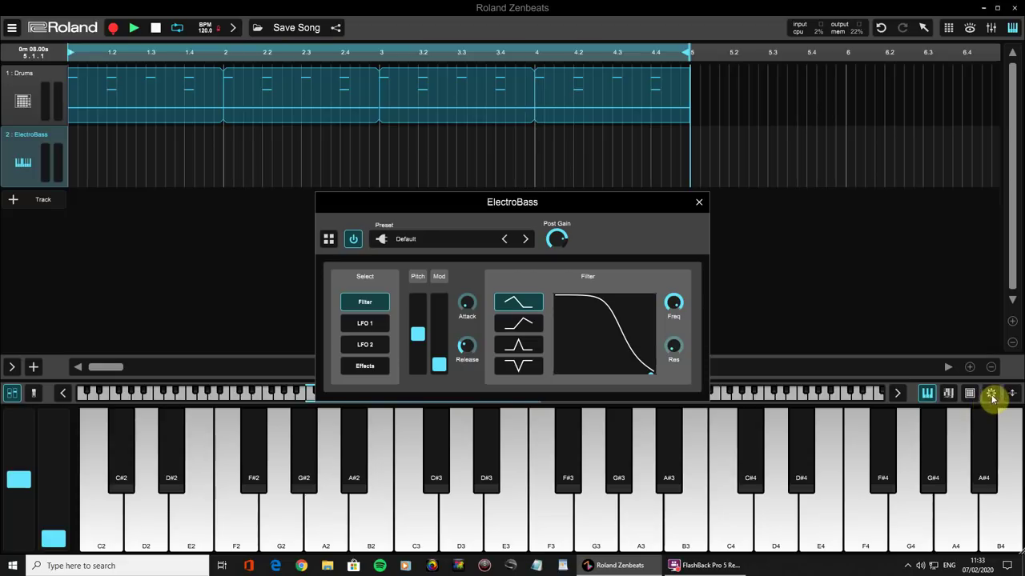
click(991, 395)
click(989, 423)
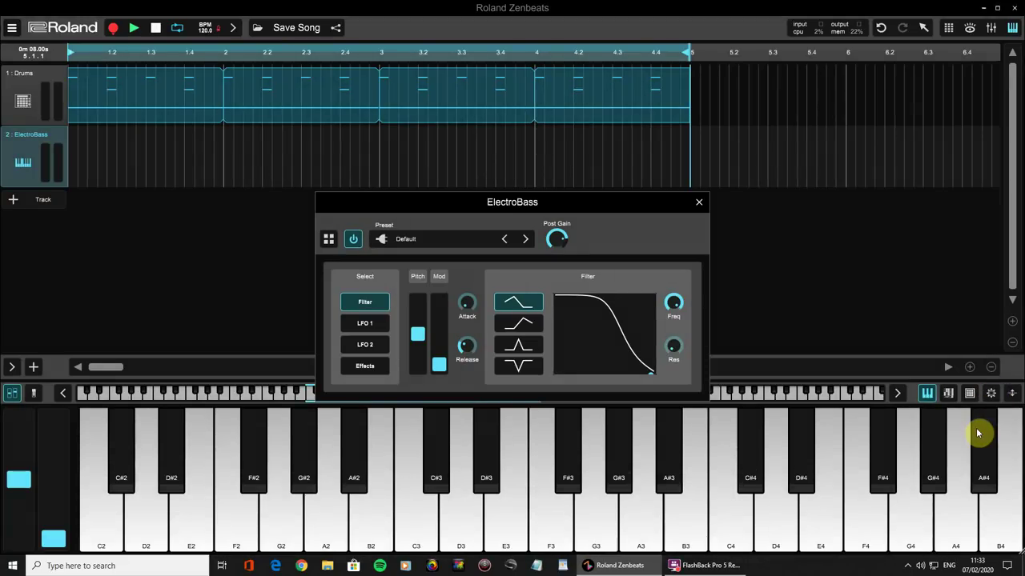
drag(419, 517, 476, 521)
drag(549, 524, 328, 492)
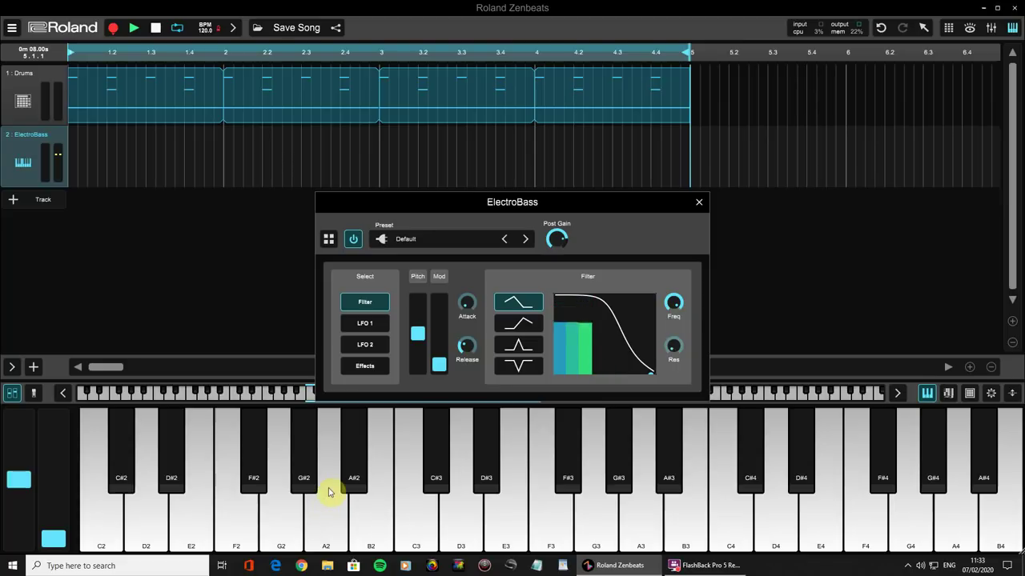
click(699, 202)
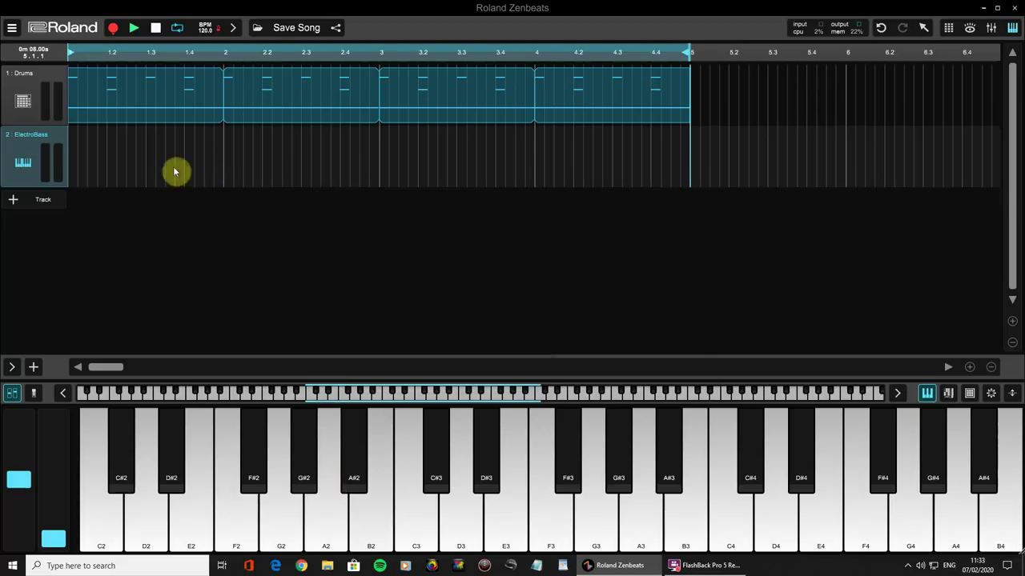
Step: Create a one-bar clip on the ElectroBass track and align it to the start of bar 1
double_click(92, 160)
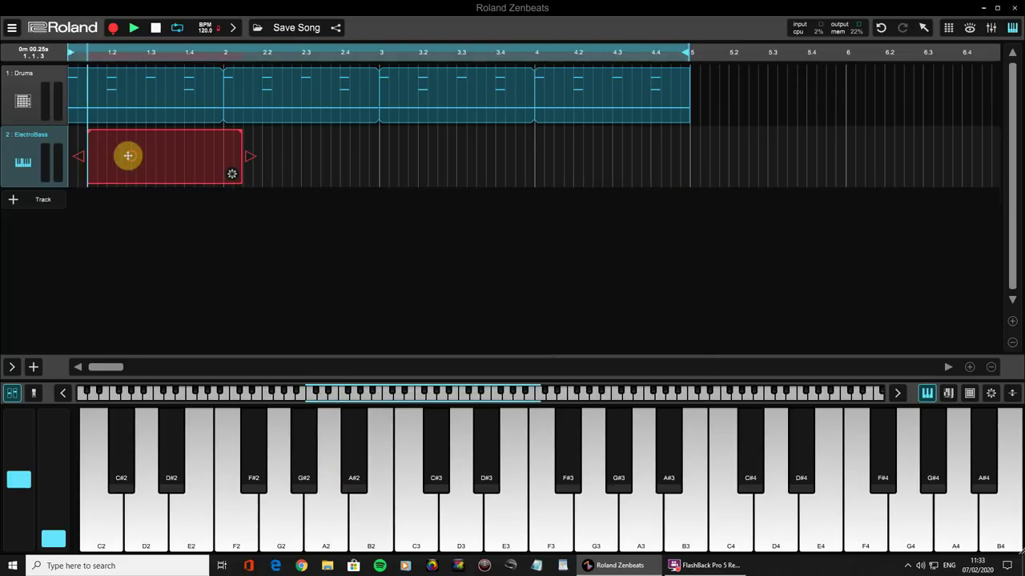
drag(128, 156, 108, 155)
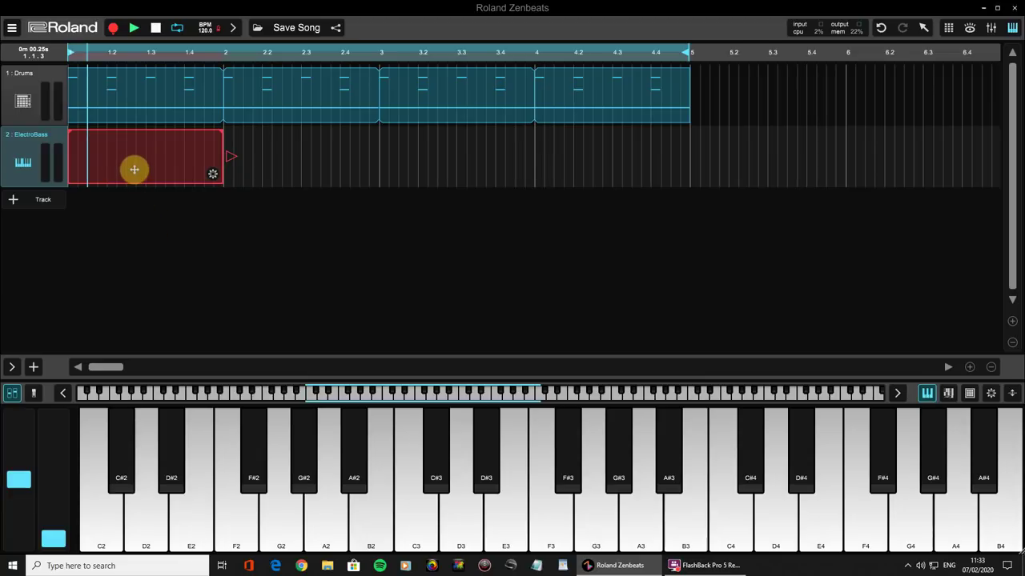
Step: Open the one-bar ElectroBass clip for note editing and place three short rising notes, D, E and G
double_click(134, 168)
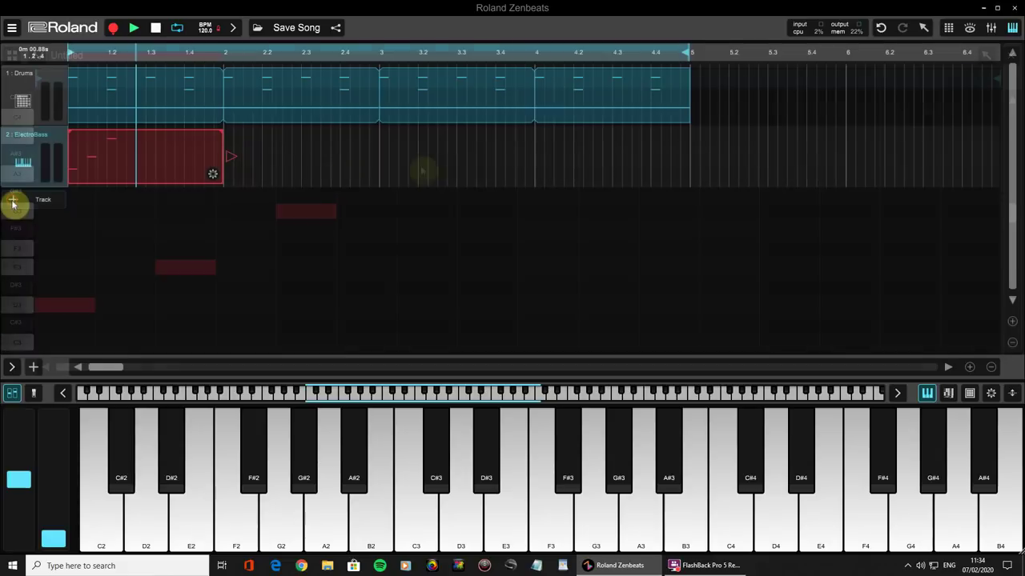
Step: Add an instrument track using the ElectroOrgan plugin and open its preset selection
click(14, 204)
click(52, 278)
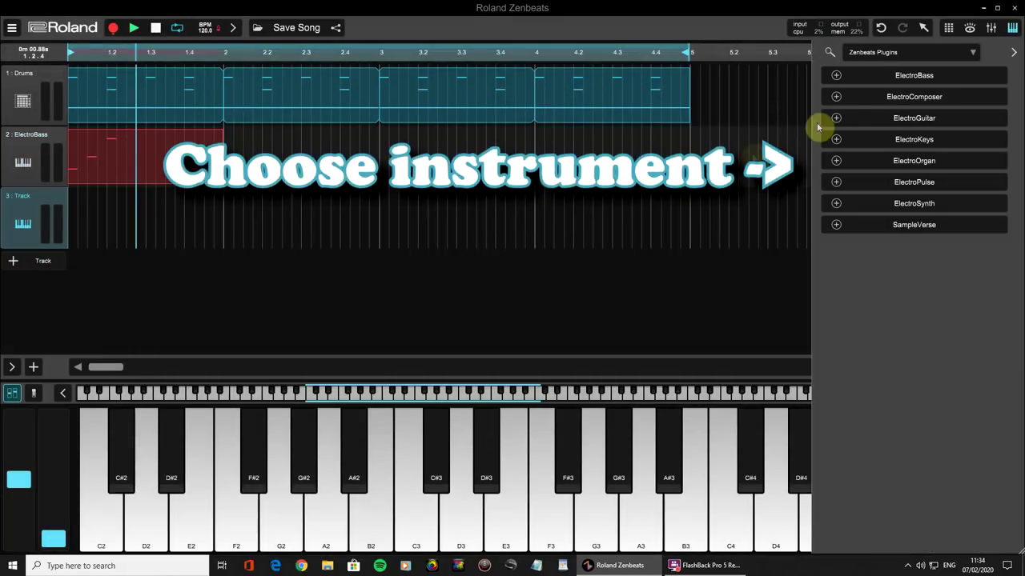
click(836, 161)
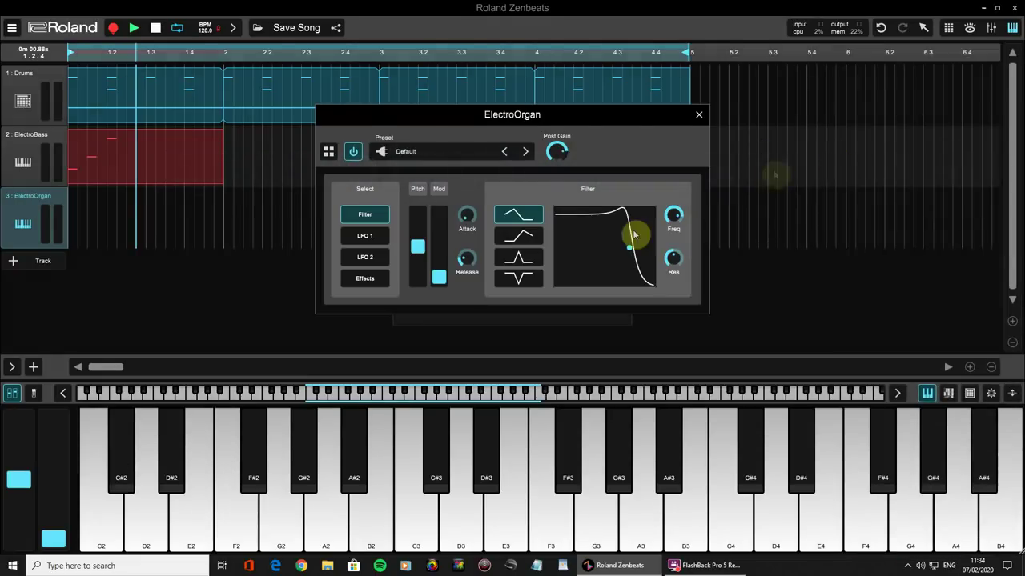
click(463, 153)
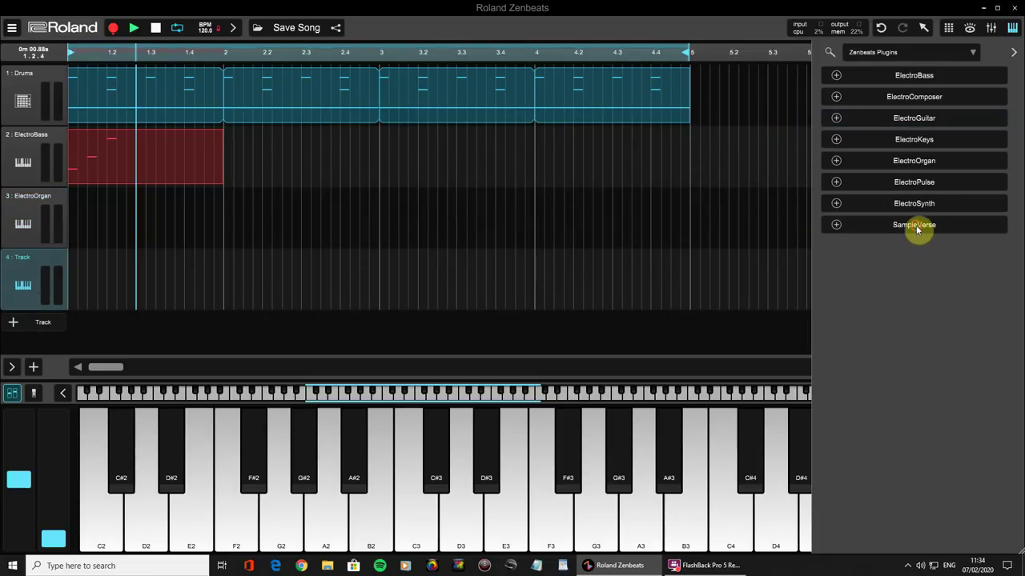
Step: Load SampleVerse on the new fourth track and add an audio track below it
click(917, 226)
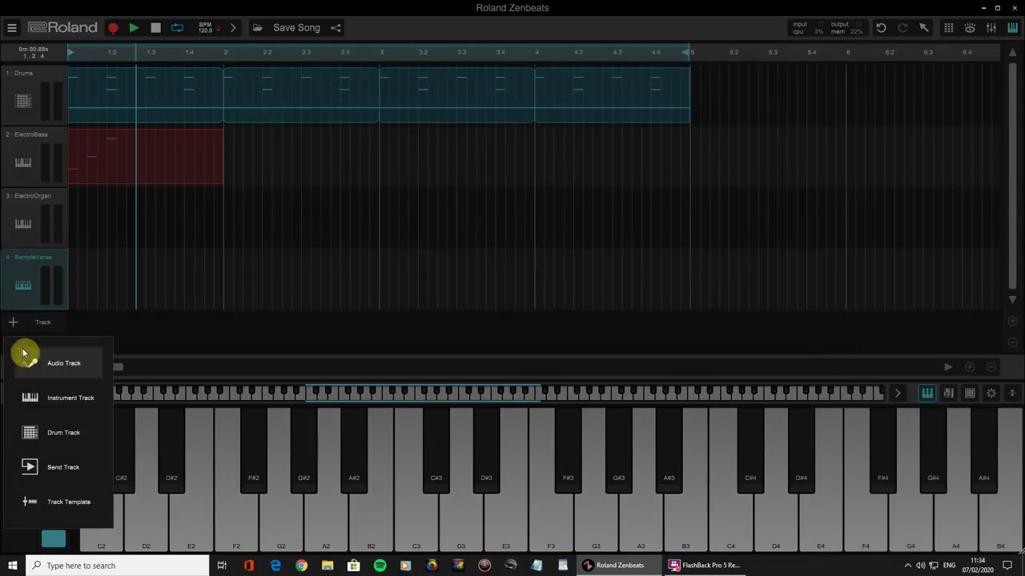
click(24, 352)
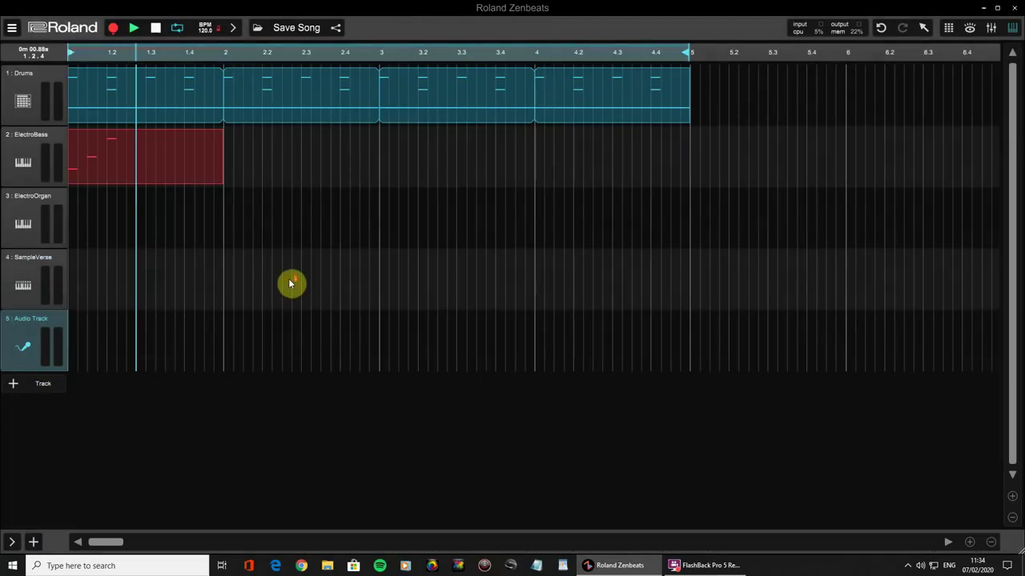
Step: Audition the loop 9 on it A, insert it on the audio track, and align it to the start of bar 1
right_click(32, 331)
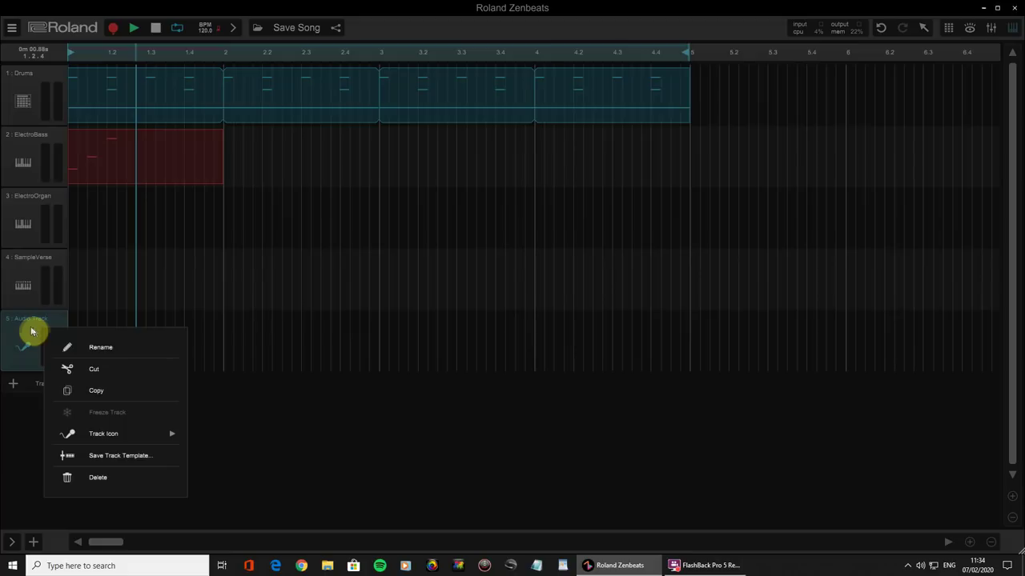
click(102, 321)
right_click(102, 321)
click(163, 373)
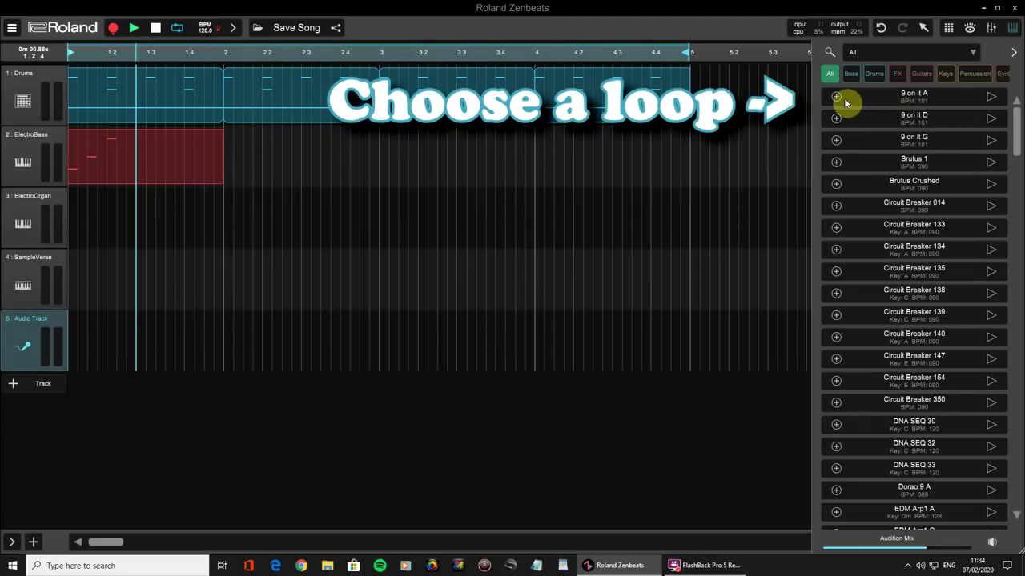
click(991, 97)
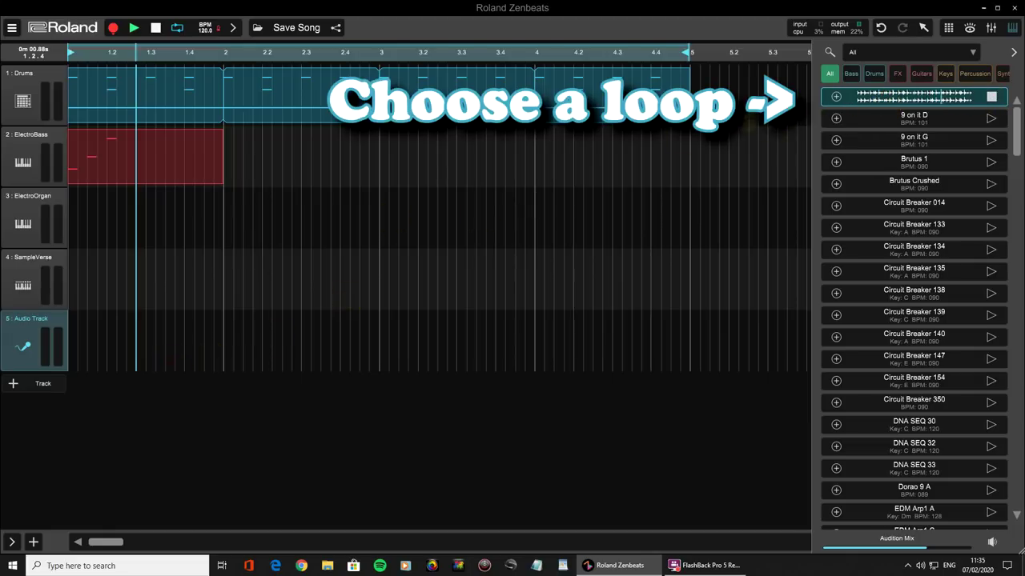
click(836, 98)
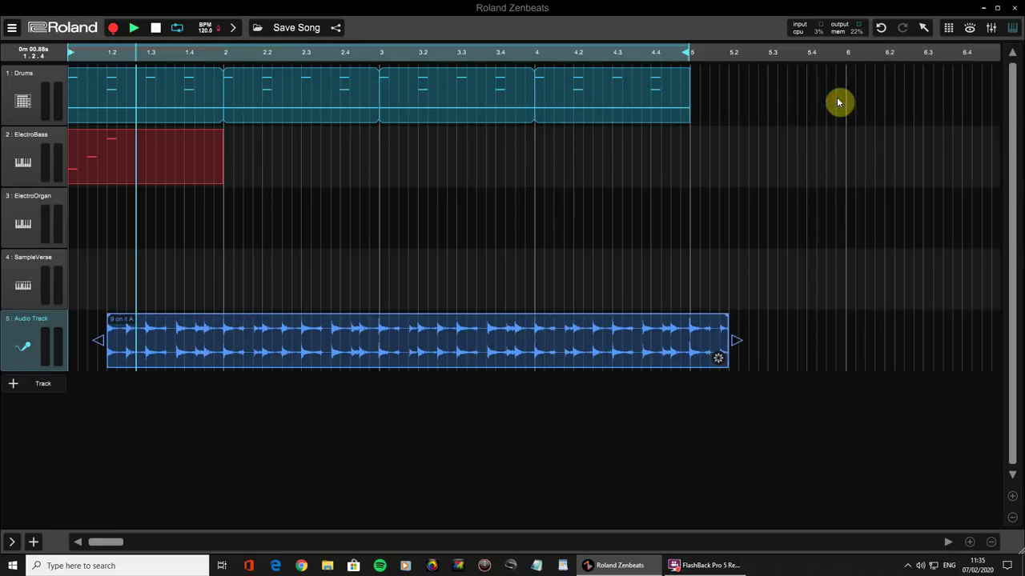
drag(377, 336, 337, 344)
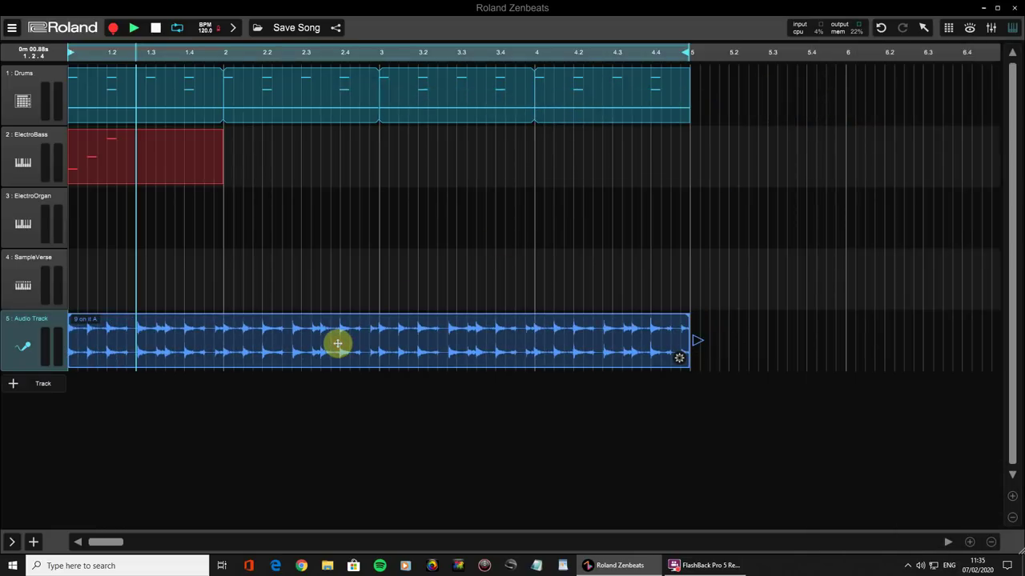
Step: Play back the arrangement, select the ElectroOrgan track and record a four-bar chord part on it
key(space)
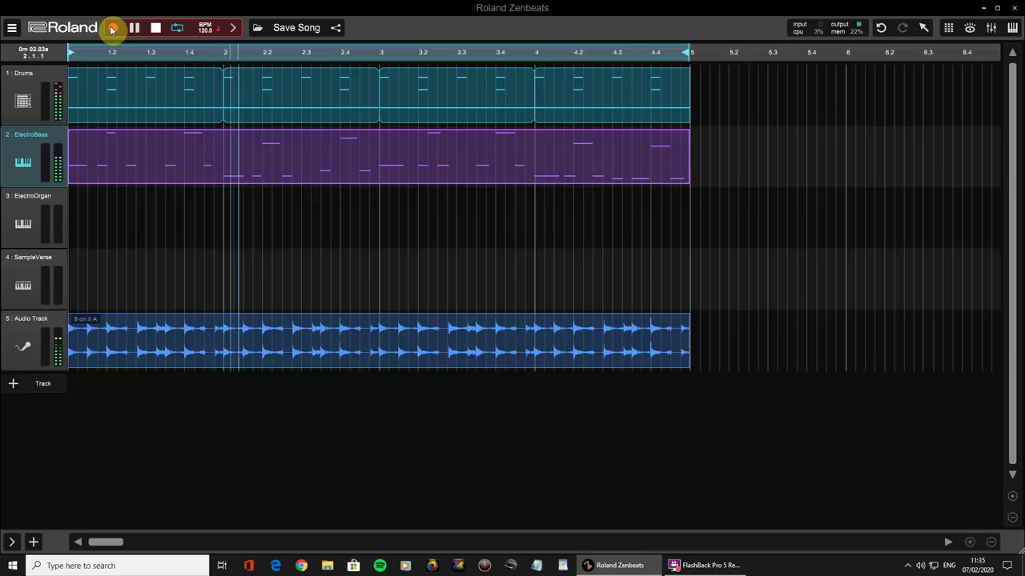
click(28, 210)
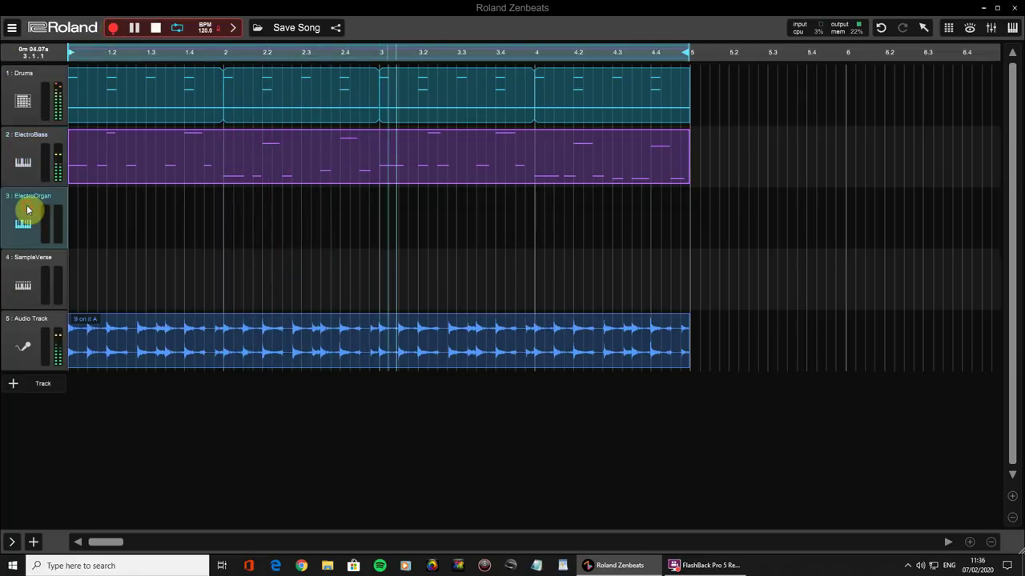
click(156, 28)
click(113, 28)
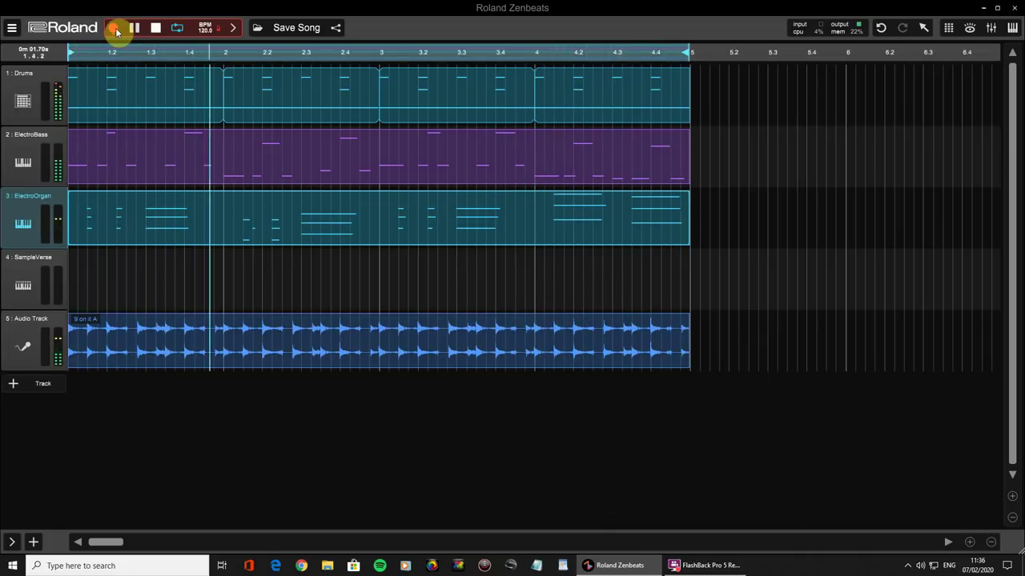
click(114, 28)
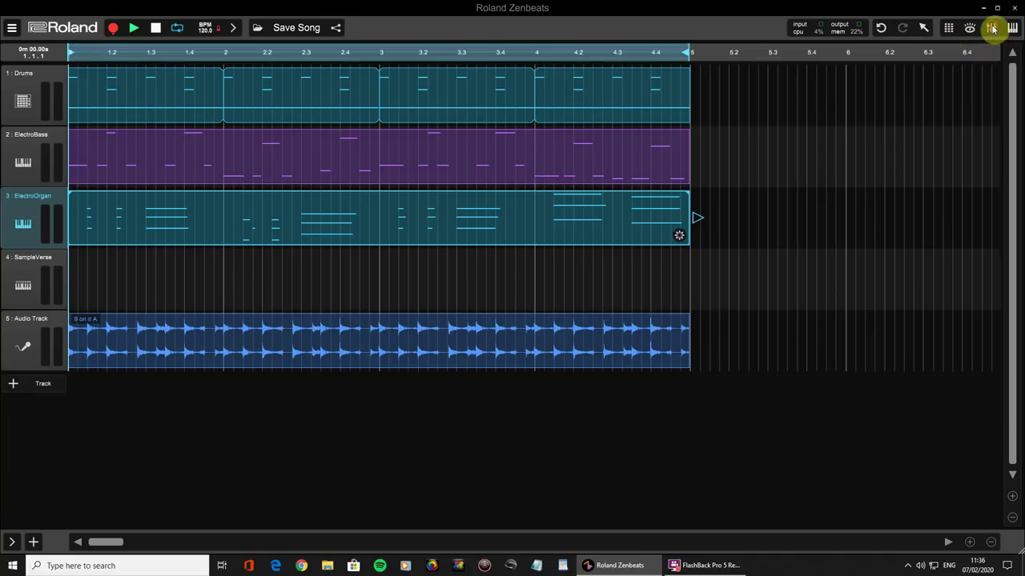
Step: Show the mixer and, during playback, set Drums to -6.7 dB, ElectroBass to -7.6 dB and ElectroOrgan to -9.3 dB
click(992, 28)
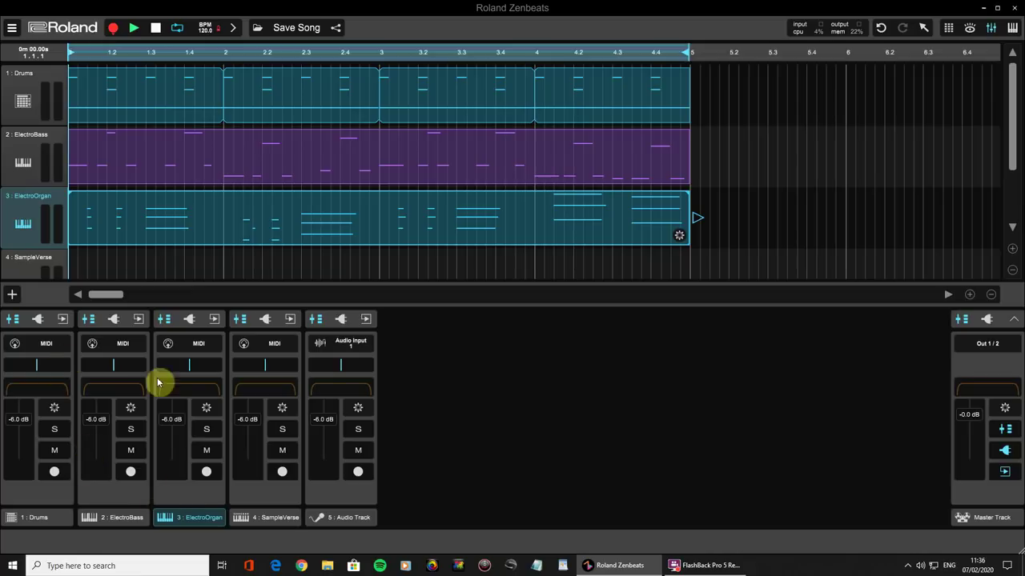
key(space)
mouse_move(19, 426)
mouse_down()
mouse_move(11, 467)
mouse_move(16, 422)
mouse_up()
drag(111, 422, 167, 442)
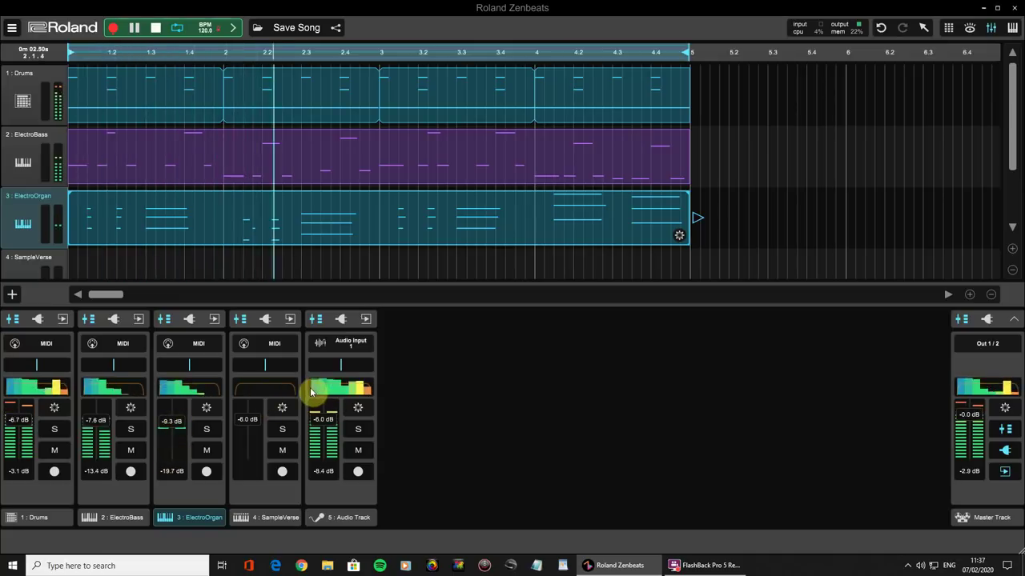
Step: Inspect the audio track's frequency display and browse the audio effects available for the SampleVerse track without adding one
click(329, 391)
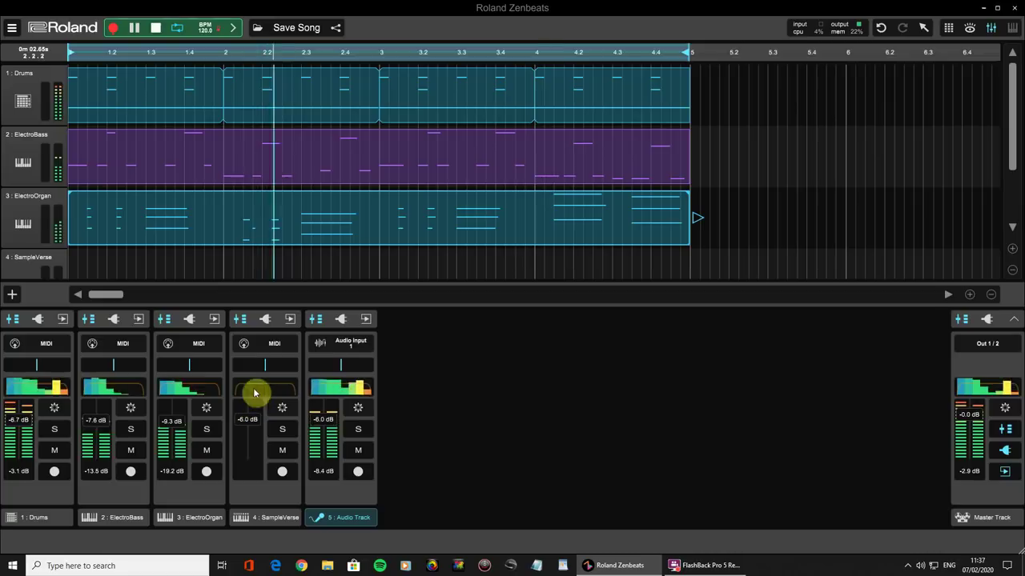
click(265, 319)
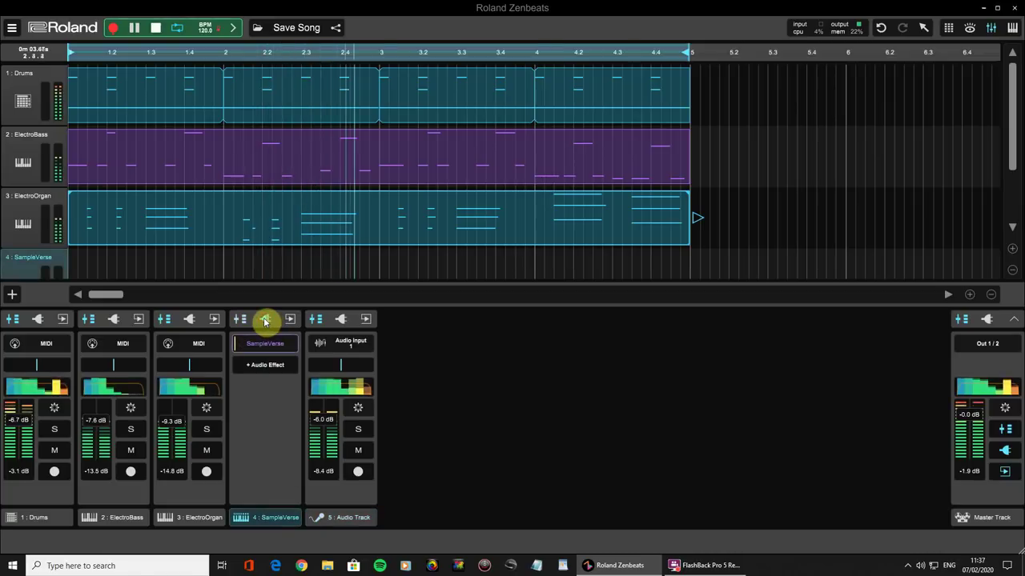
click(256, 367)
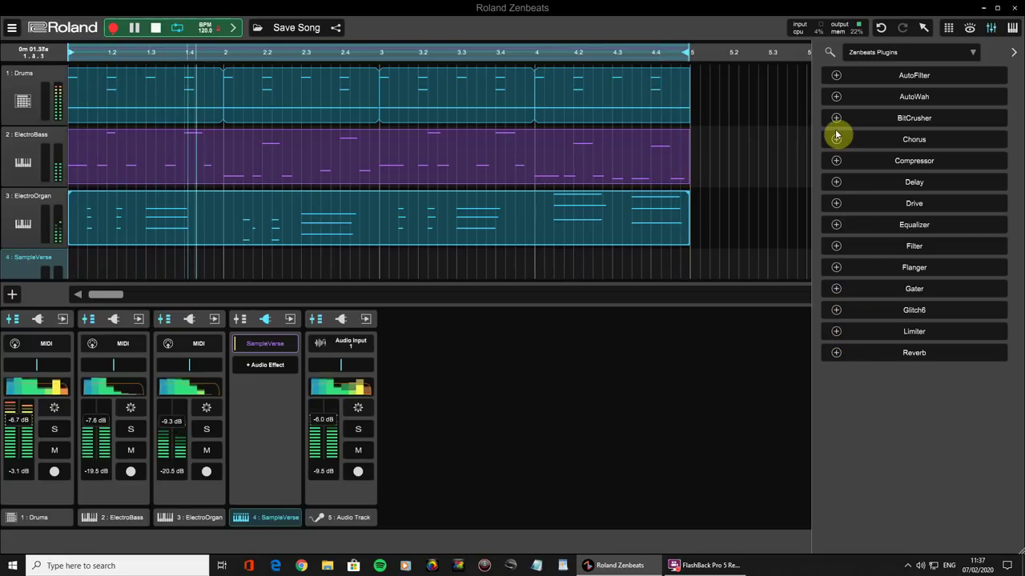
click(1014, 51)
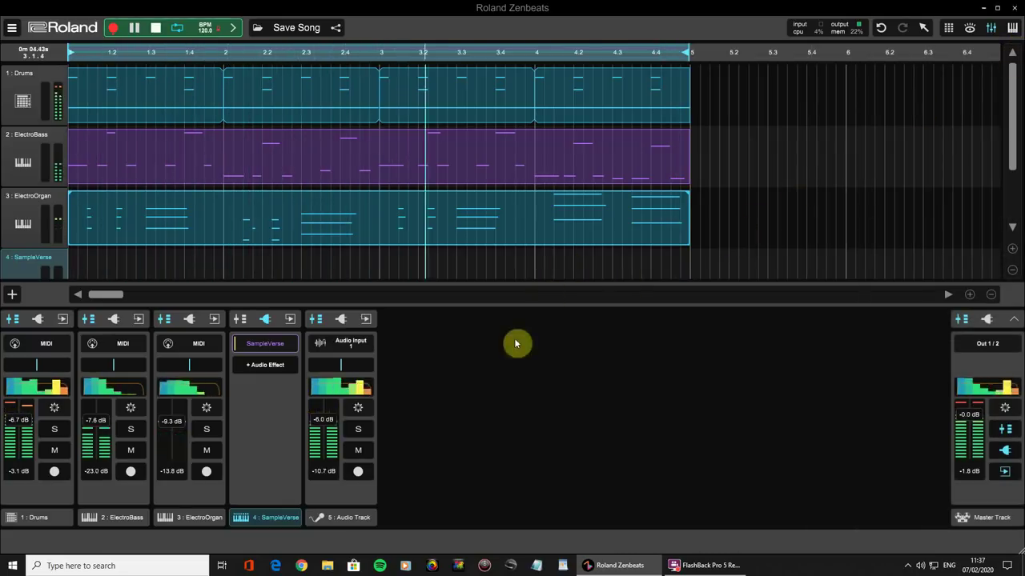
Step: Restart playback from the beginning and lower the master track level to about -2.3 dB
key(space)
key(space)
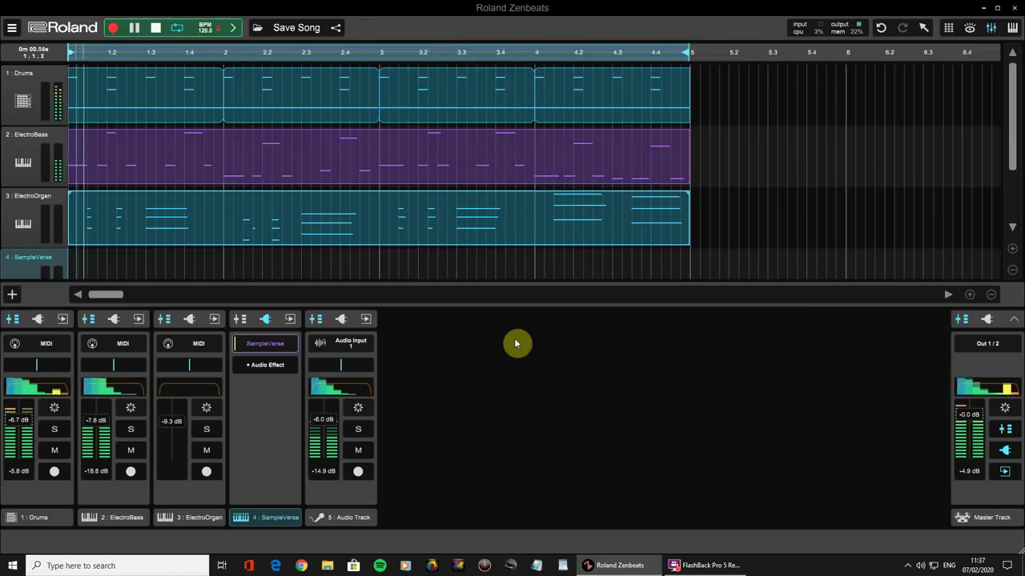
drag(970, 416, 972, 426)
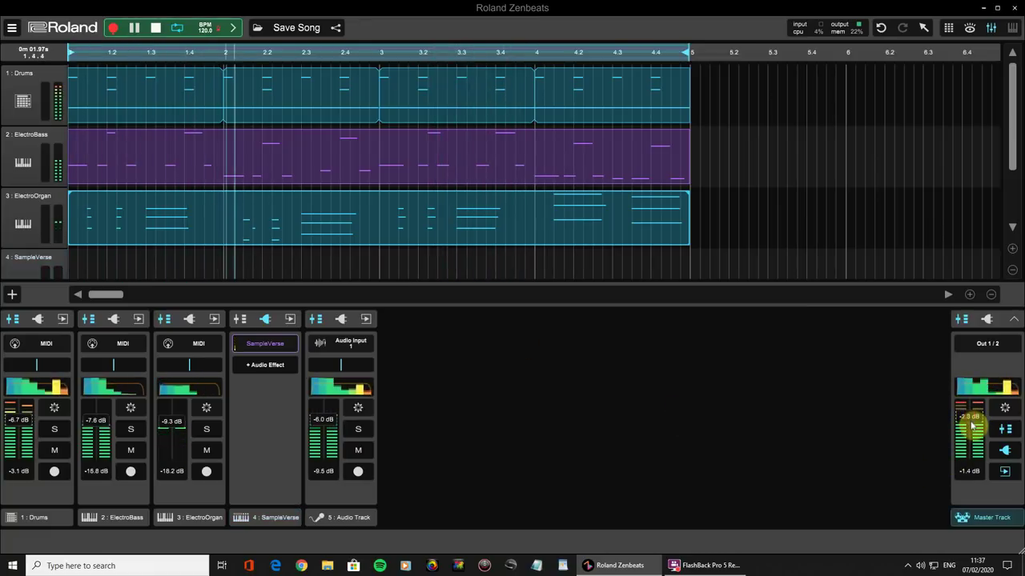